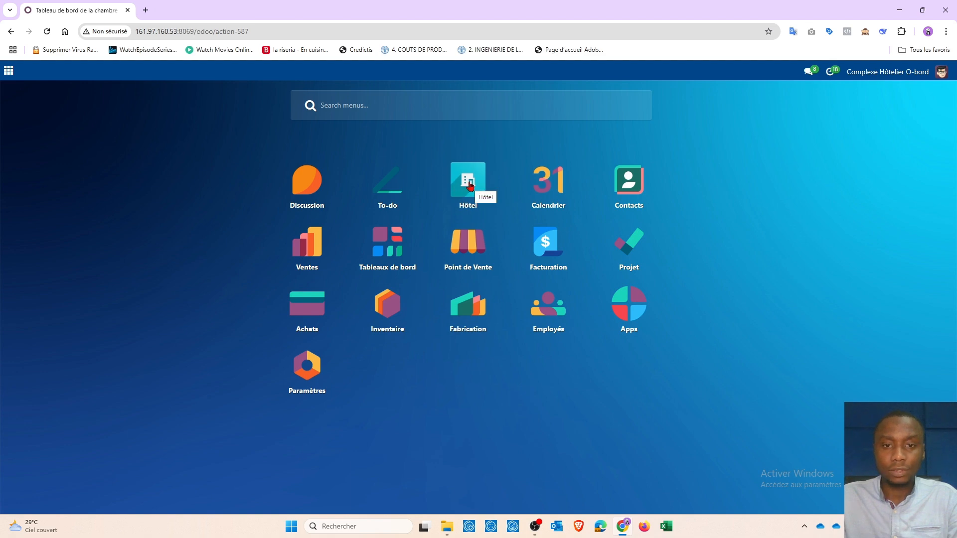
# Open the room reservations list in the Hotel app and start a new reservation
pyautogui.click(468, 184)
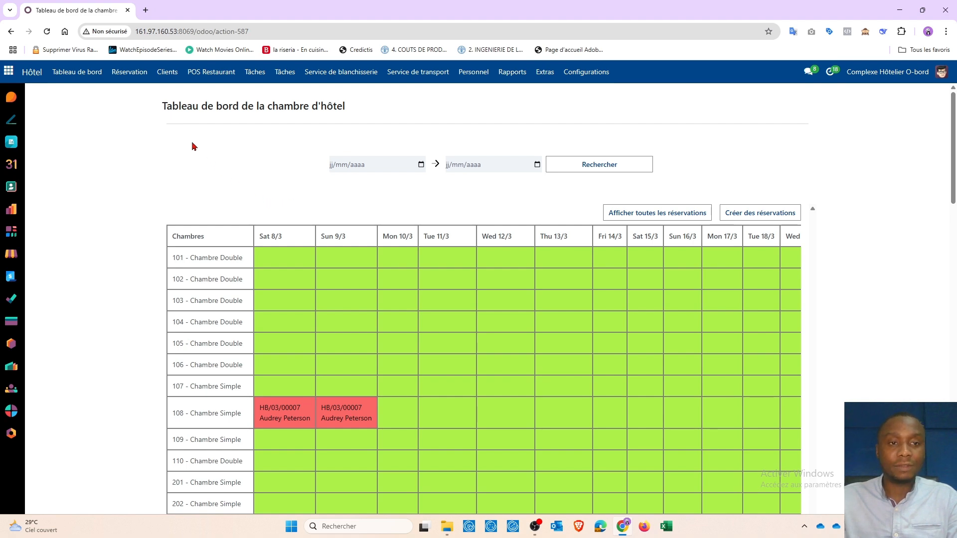
pyautogui.click(129, 75)
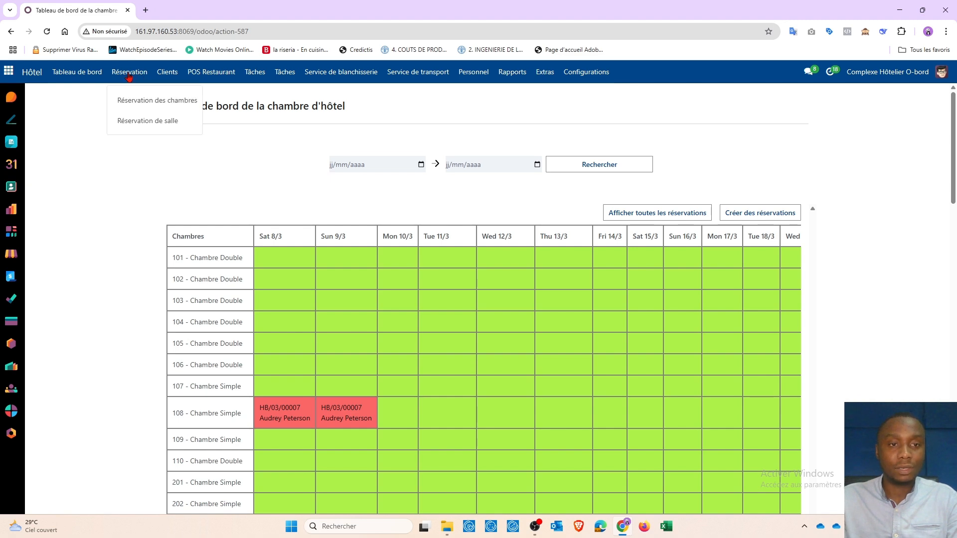
pyautogui.click(154, 103)
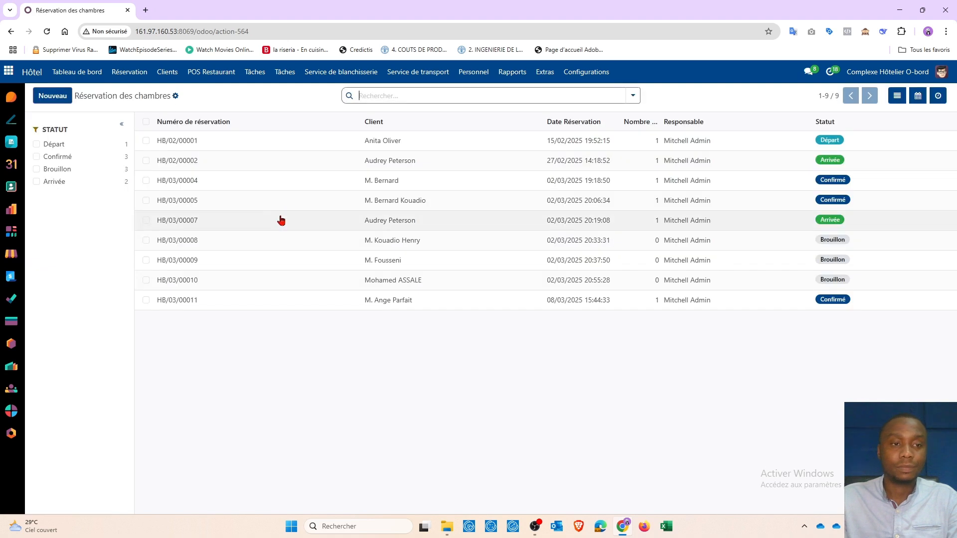
pyautogui.click(53, 97)
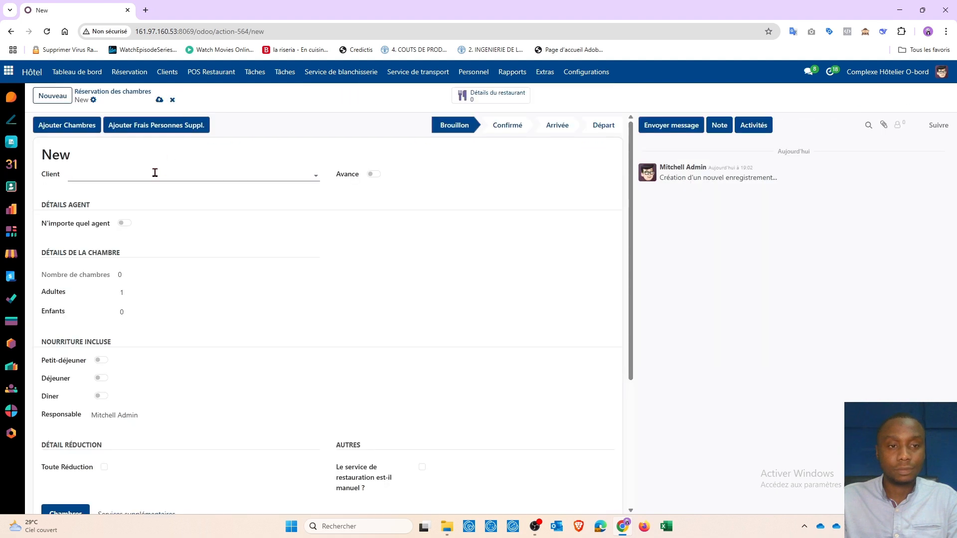
# Create a new client for the reservation by entering the guest's full name in the Client field
pyautogui.click(126, 174)
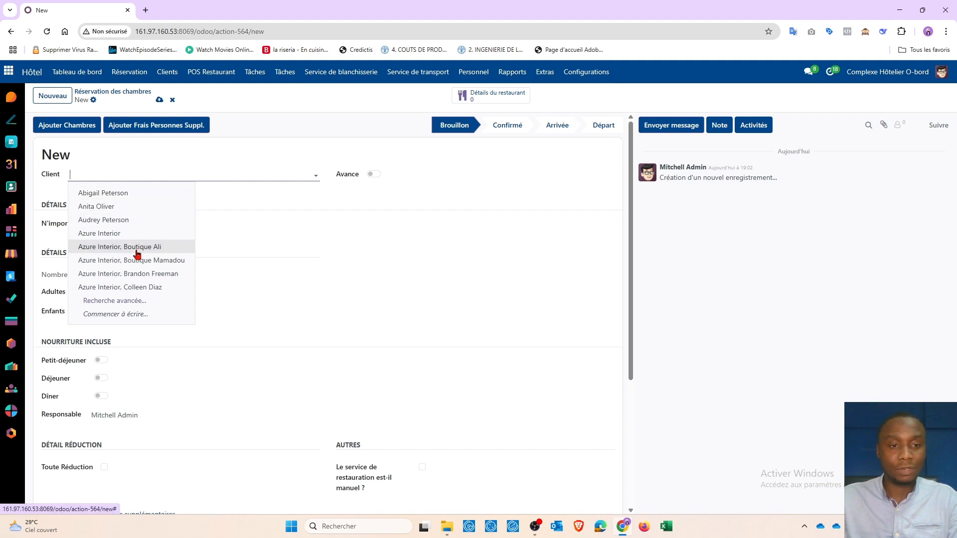
pyautogui.click(126, 172)
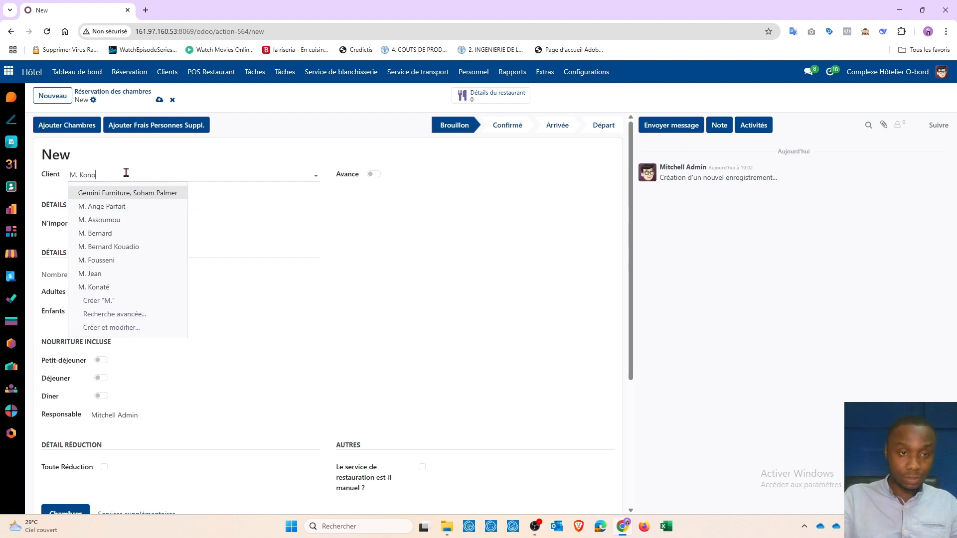
pyautogui.press('BackSpace')
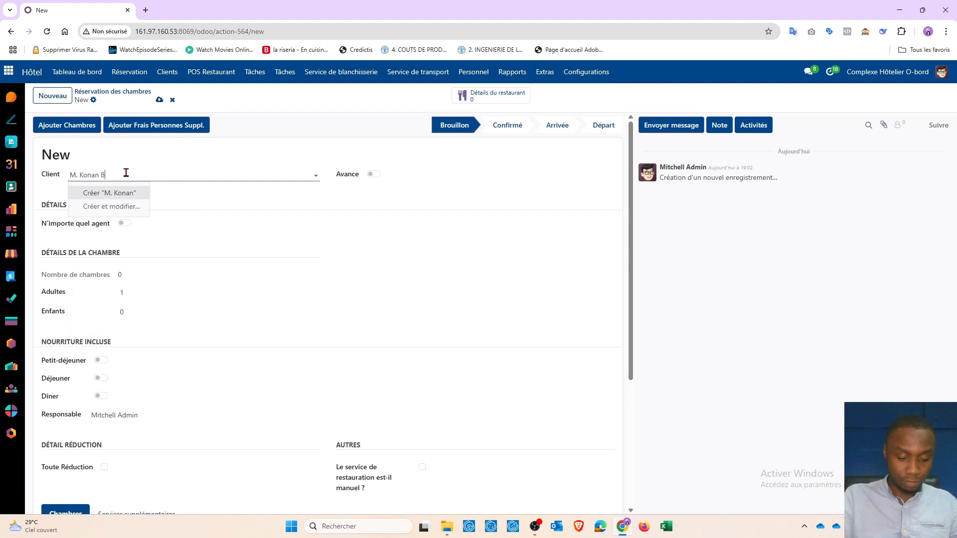
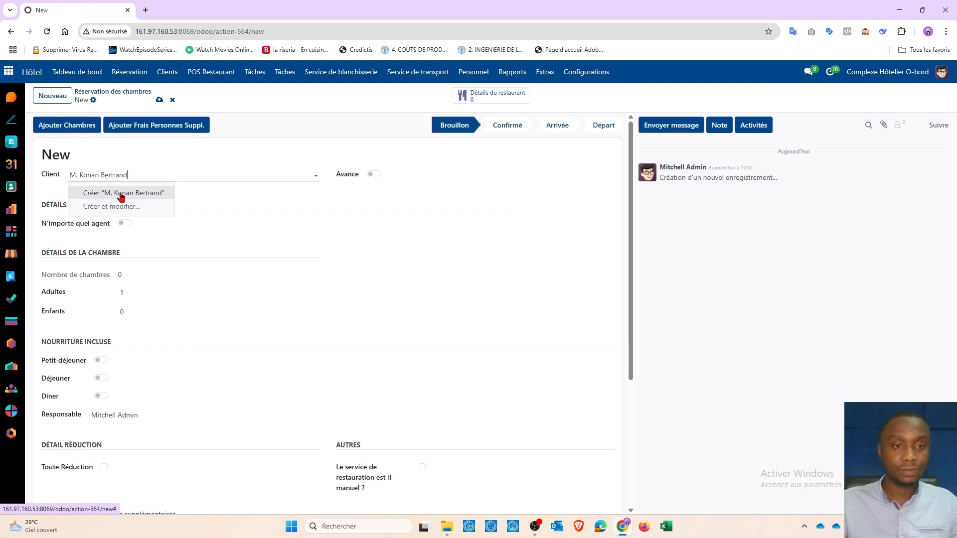
pyautogui.click(104, 193)
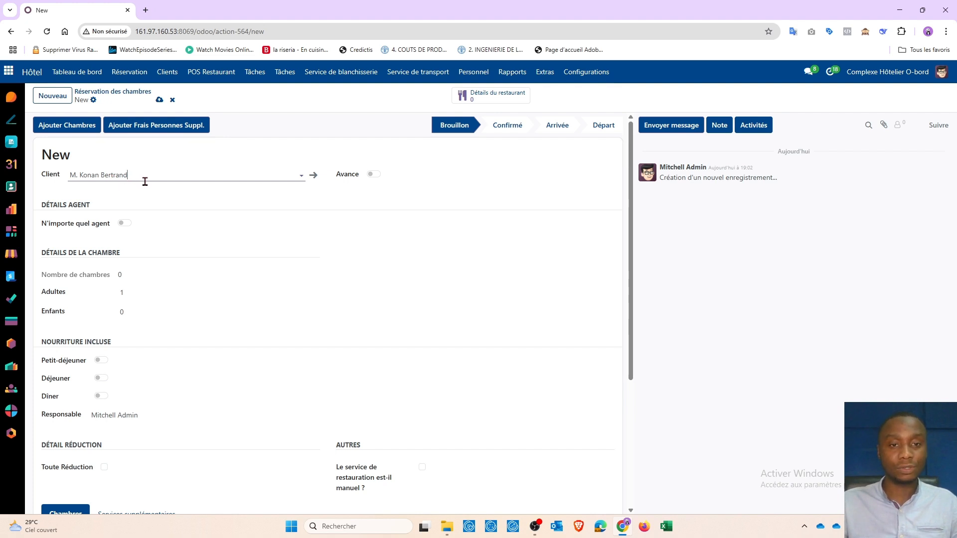
# Open the new client's record, set the position to Commercial and enter the client's phone number
pyautogui.click(313, 178)
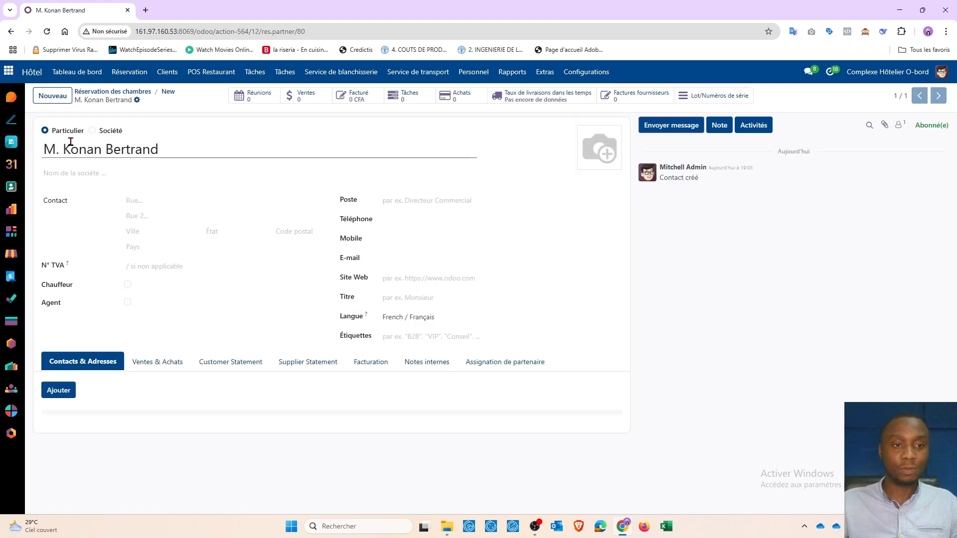
pyautogui.click(413, 200)
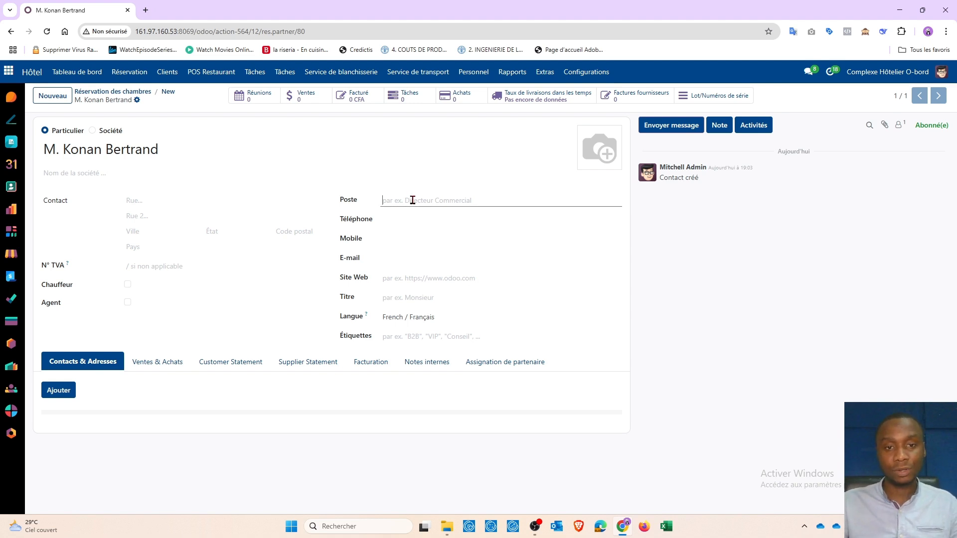
pyautogui.write('Com')
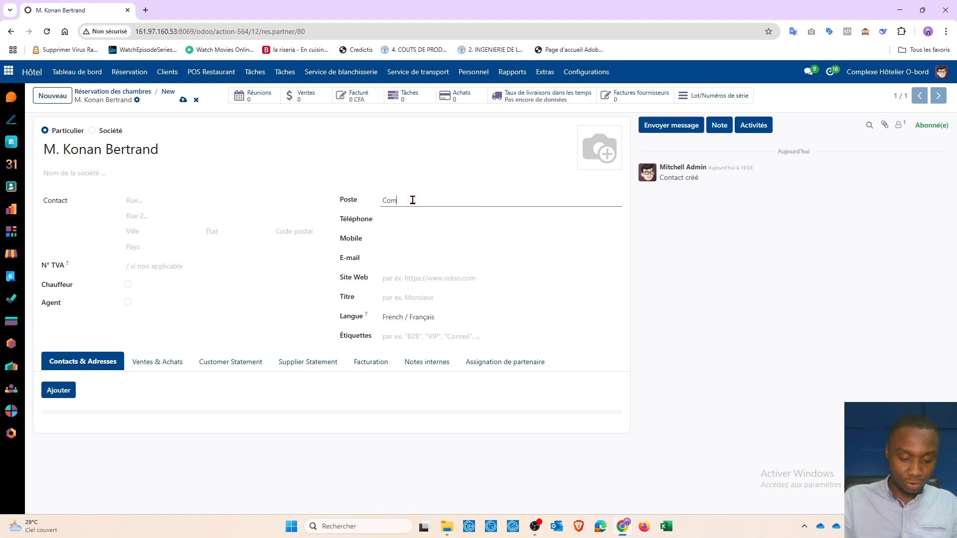
pyautogui.write('mercial')
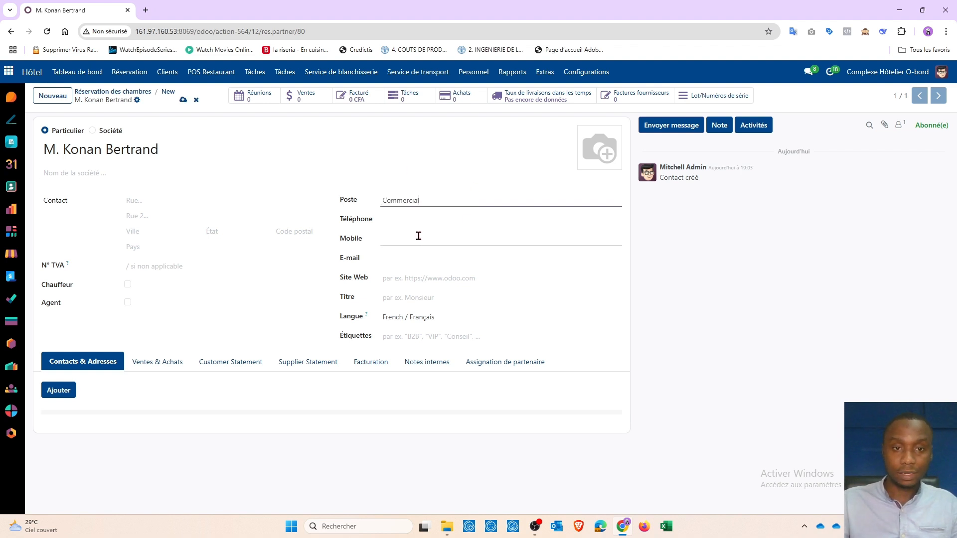
pyautogui.click(405, 222)
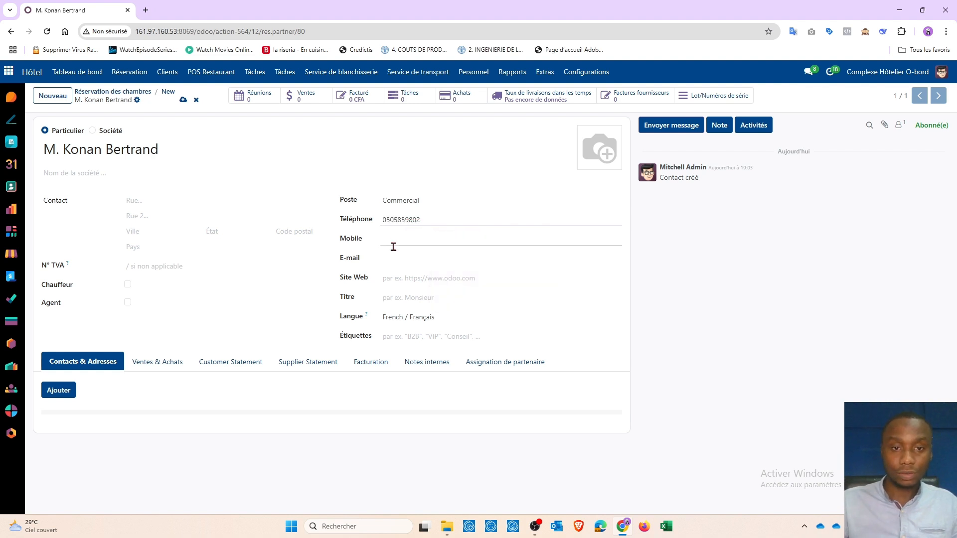
# Set the client's title to Monsieur and the language to French / Français
pyautogui.click(394, 297)
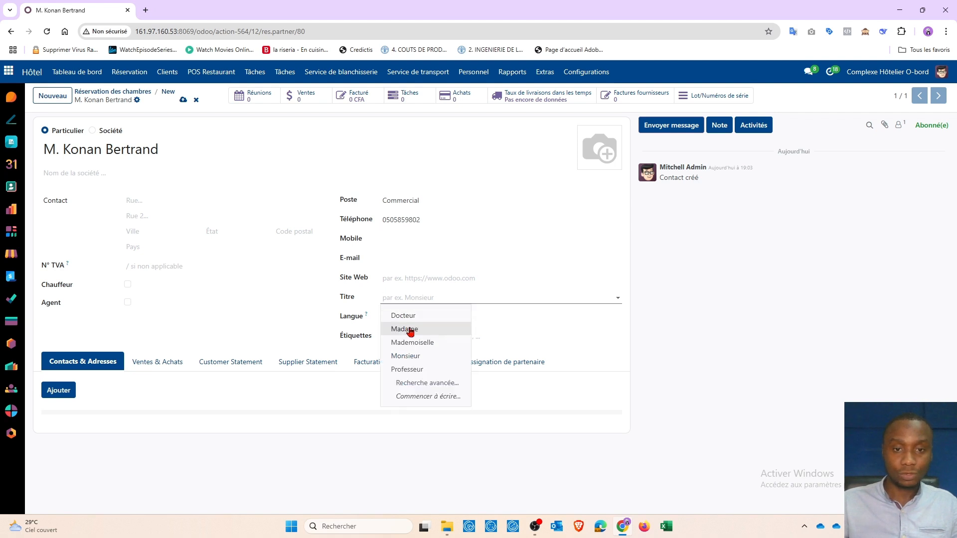
pyautogui.click(410, 355)
pyautogui.click(418, 321)
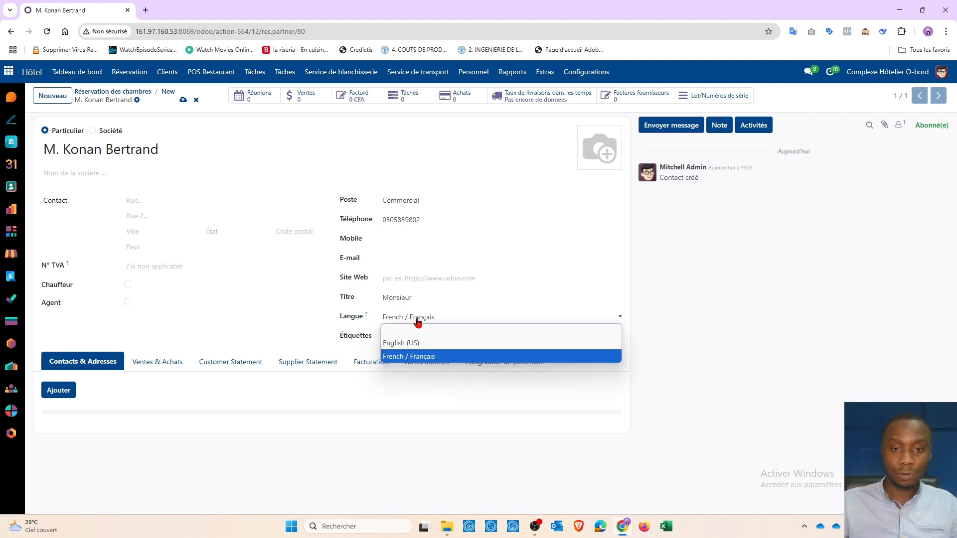
pyautogui.click(397, 355)
# Add the VIP tag to the client
pyautogui.click(410, 335)
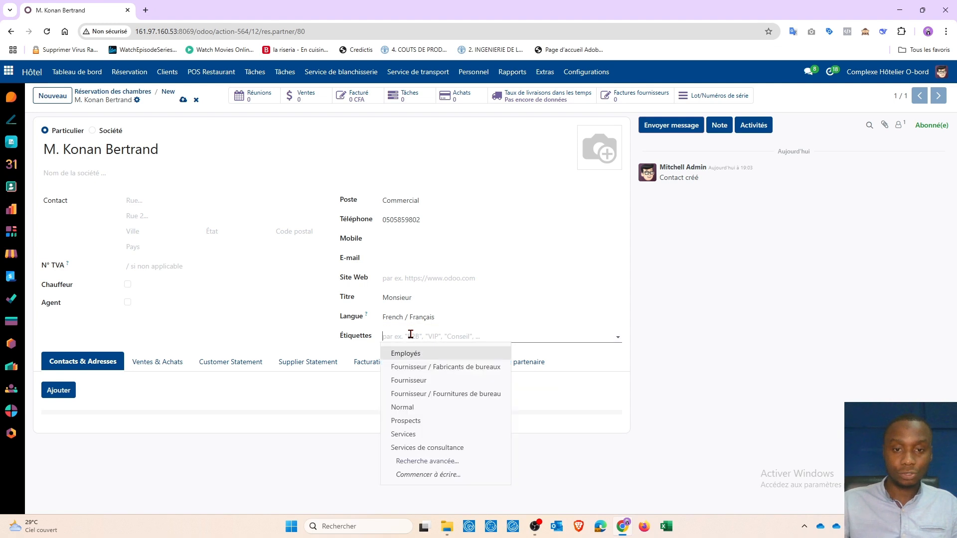
pyautogui.write('VIP')
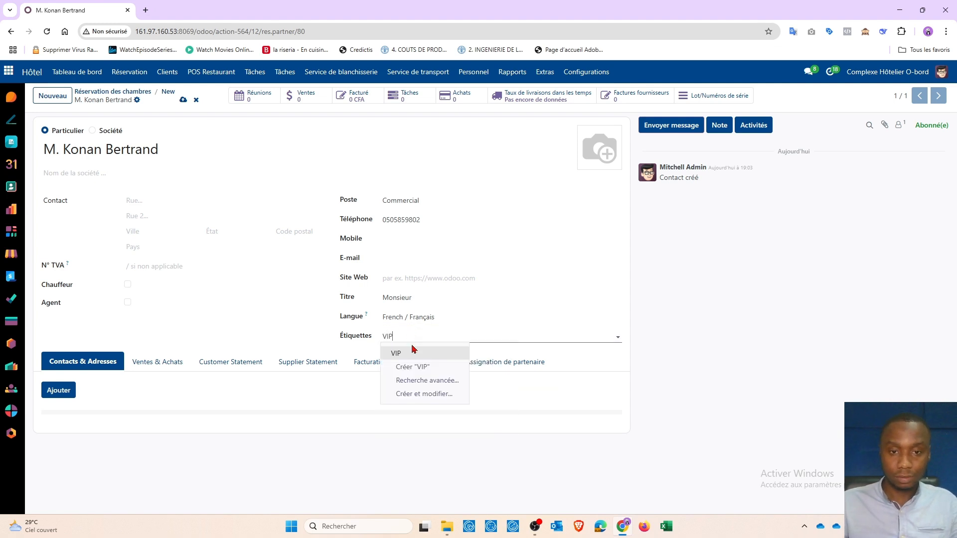
pyautogui.click(403, 355)
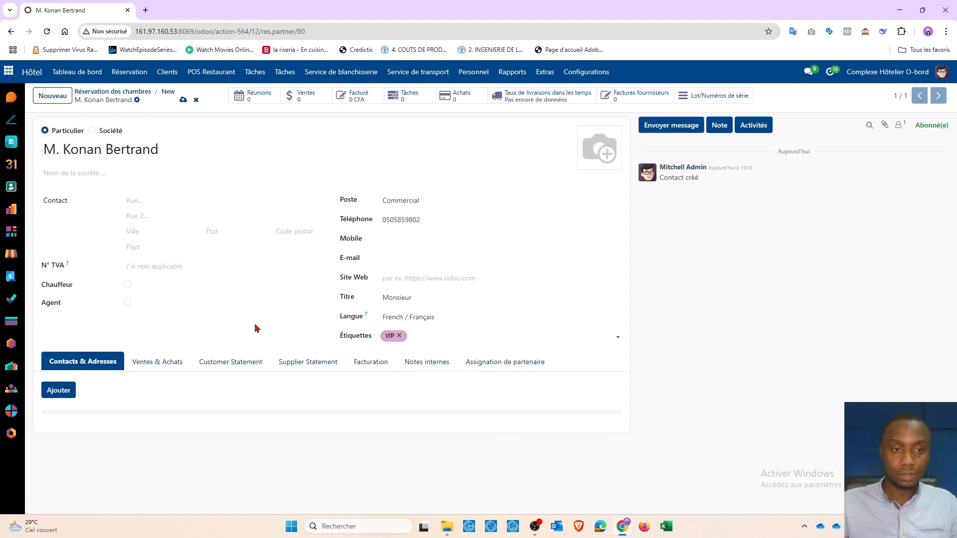
# Set the client's city to Agboville and the country to Côte d'Ivoire
pyautogui.click(144, 233)
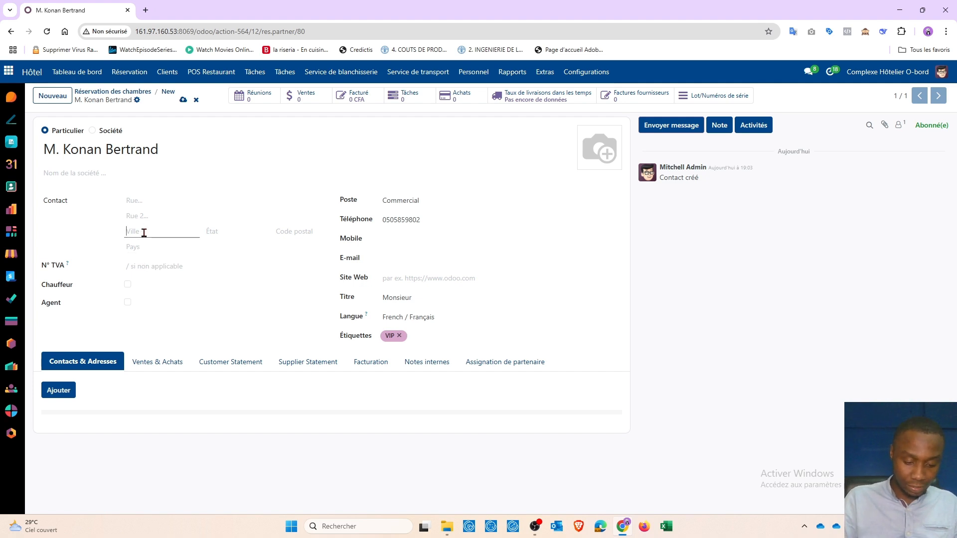
pyautogui.write('Ag')
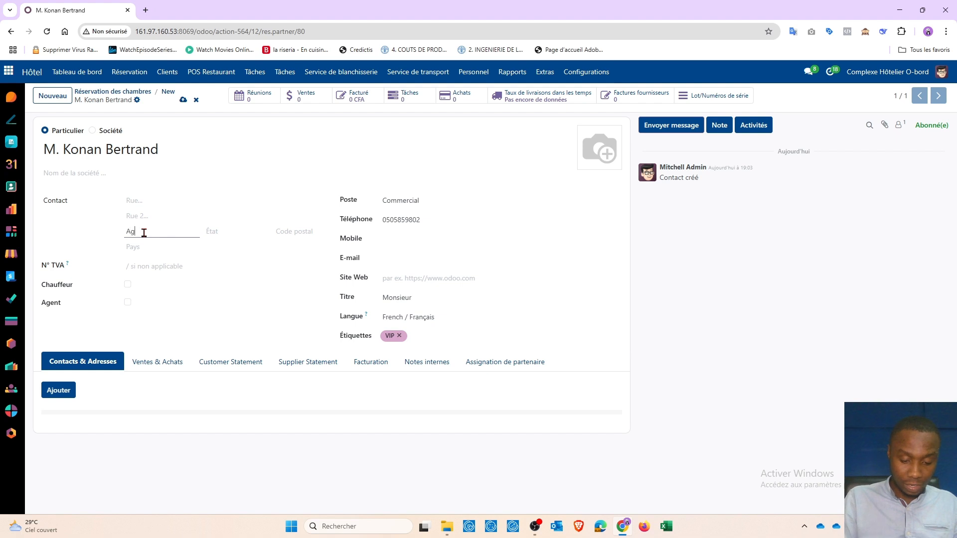
pyautogui.write('boville')
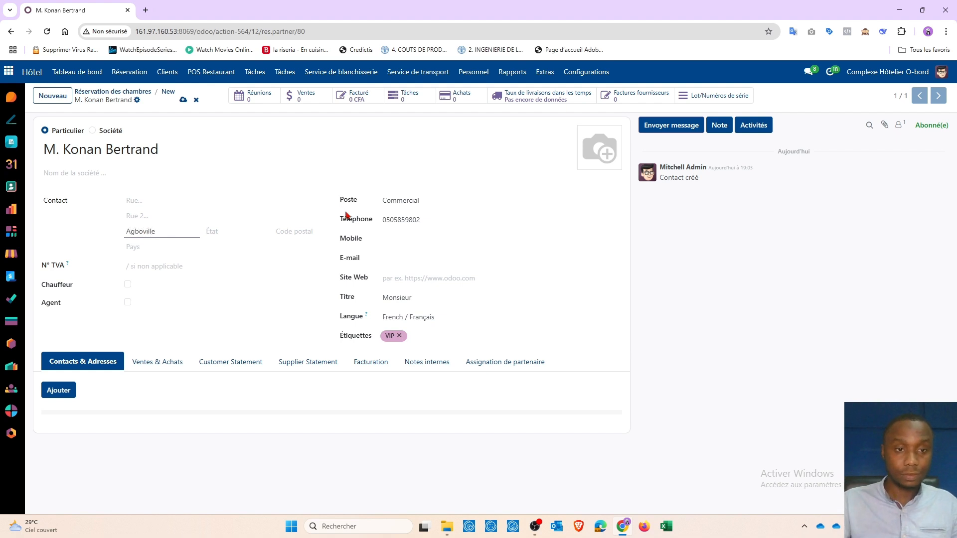
pyautogui.click(150, 248)
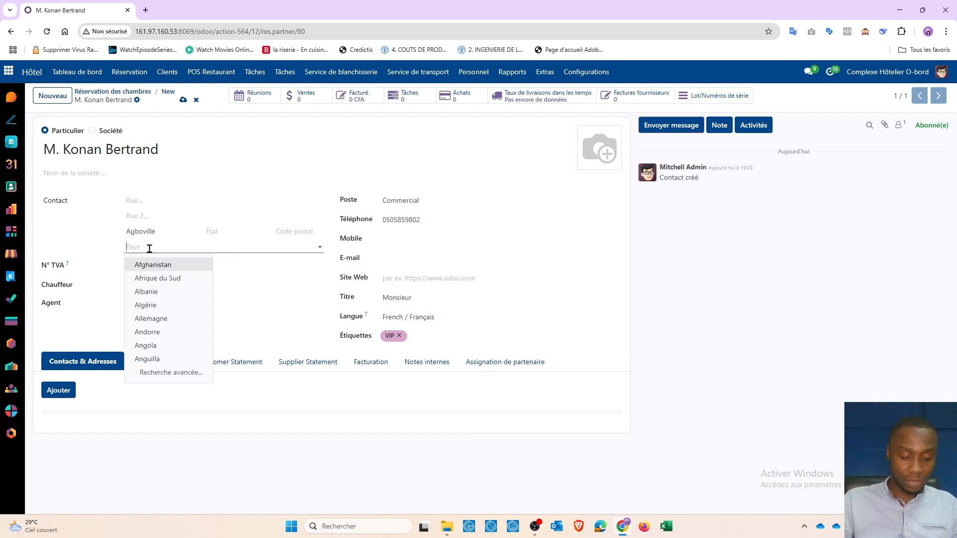
pyautogui.write('Côt')
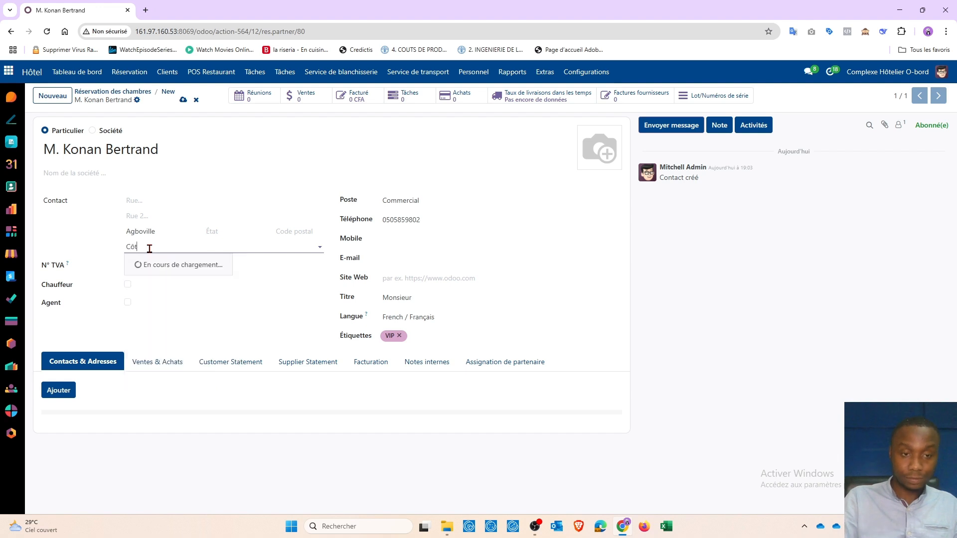
pyautogui.click(153, 265)
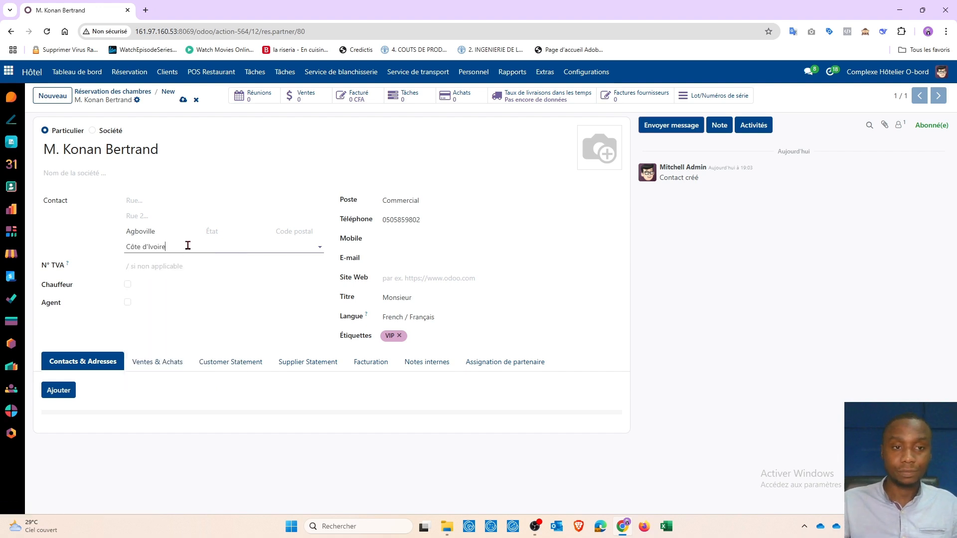
# Save the client record and return to the new reservation form
pyautogui.click(142, 200)
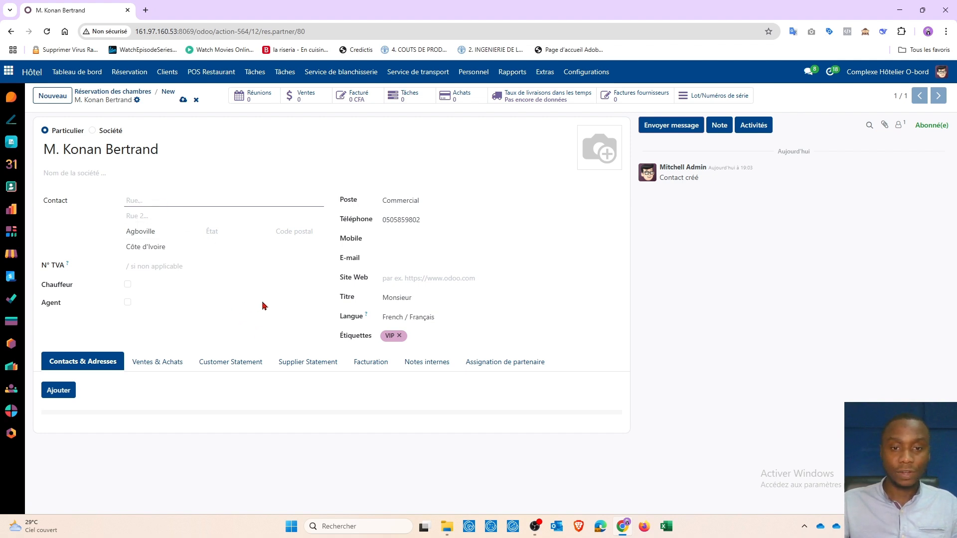
pyautogui.click(183, 99)
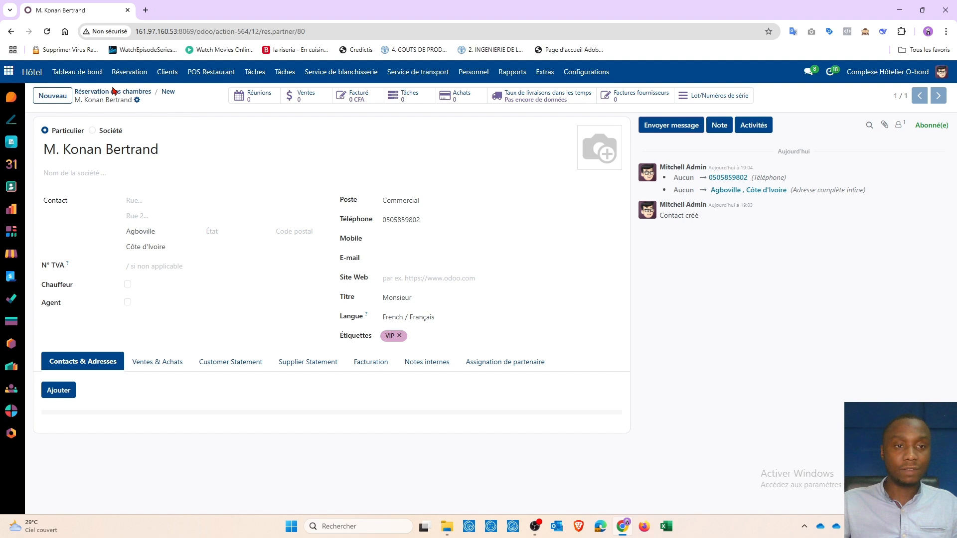
pyautogui.click(170, 95)
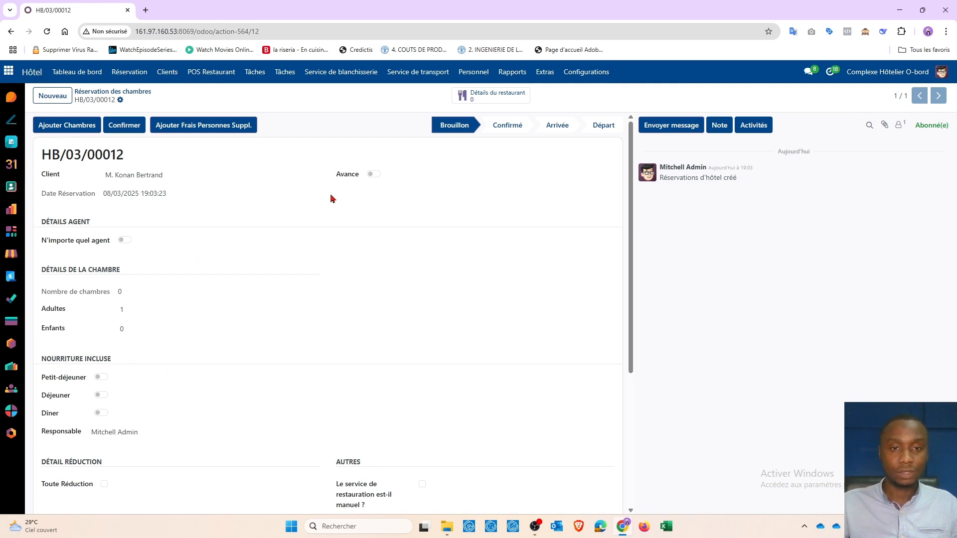
# Mark the reservation's restaurant service as manual
pyautogui.click(375, 175)
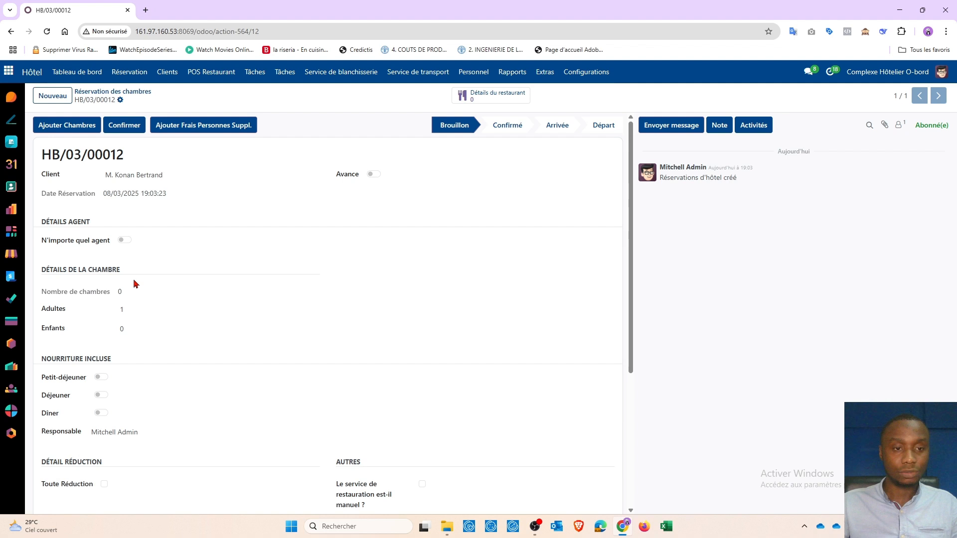
pyautogui.scroll(-2, 135, 284)
pyautogui.scroll(-2, 136, 212)
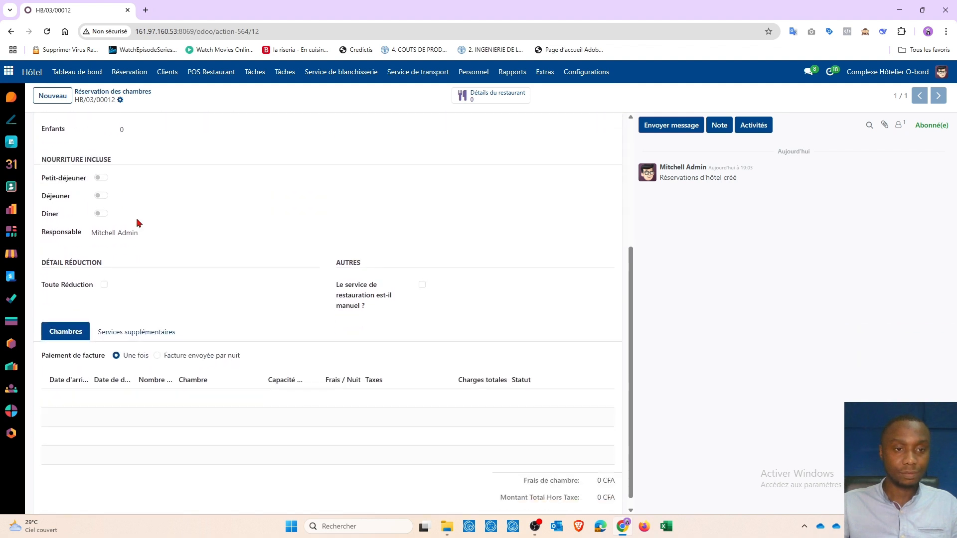
pyautogui.scroll(4, 142, 269)
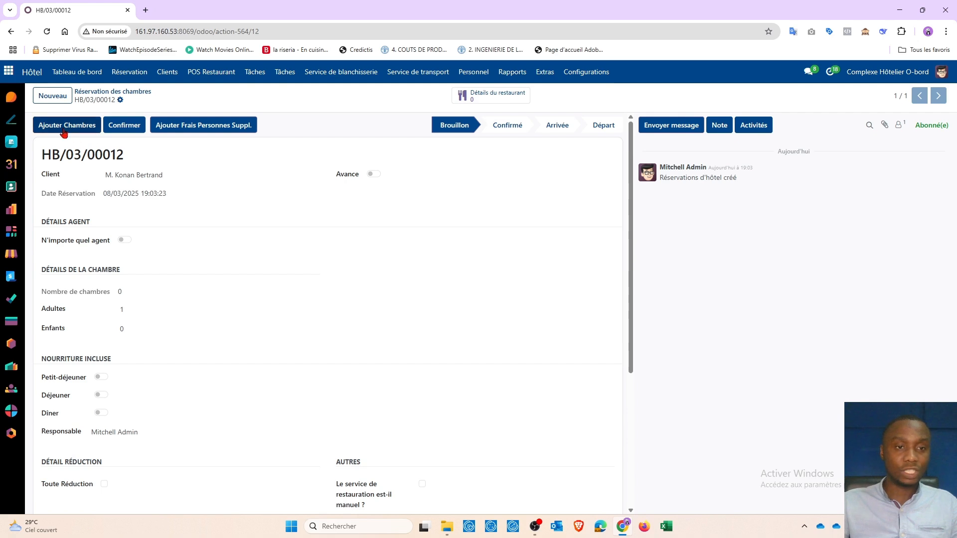
pyautogui.click(422, 484)
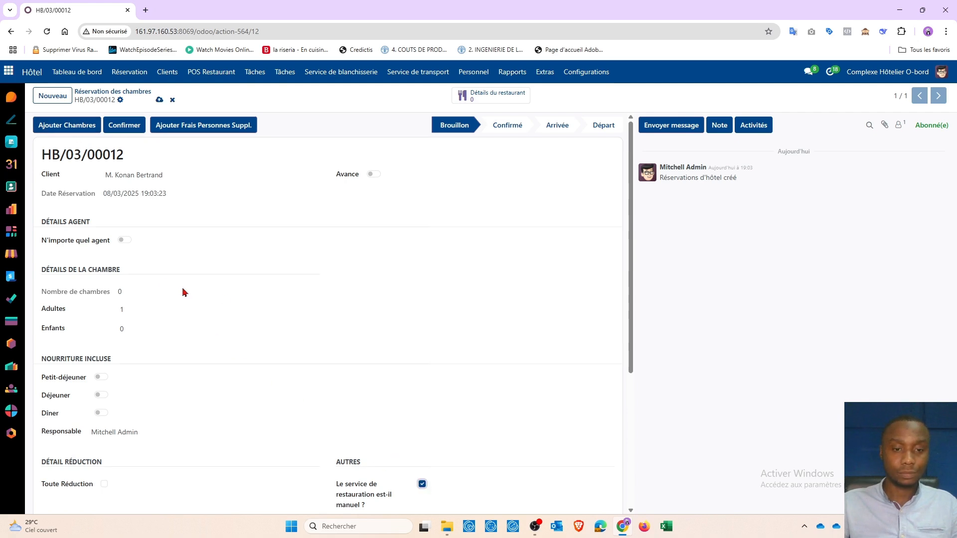
# Open the room booking dialog and set the arrival date to 08/03/2025
pyautogui.click(70, 129)
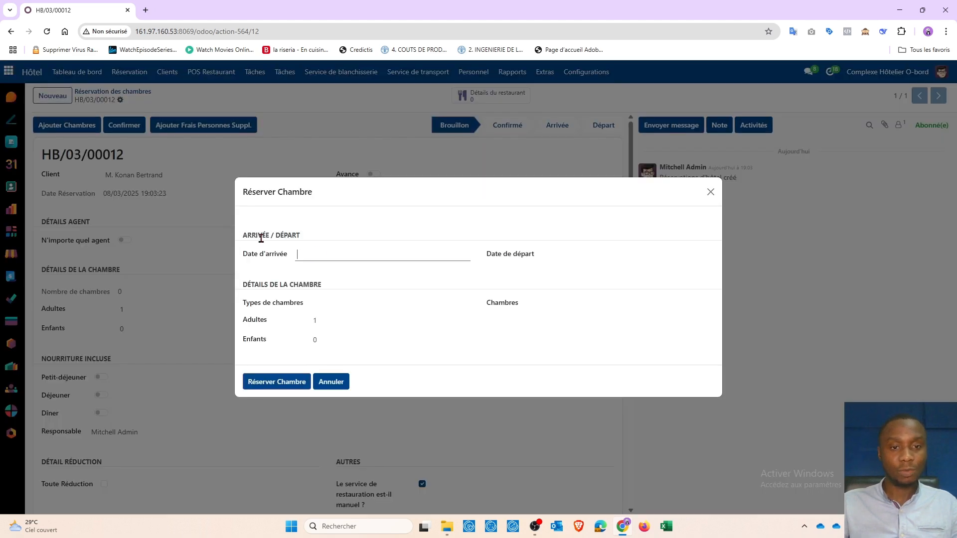
pyautogui.click(350, 261)
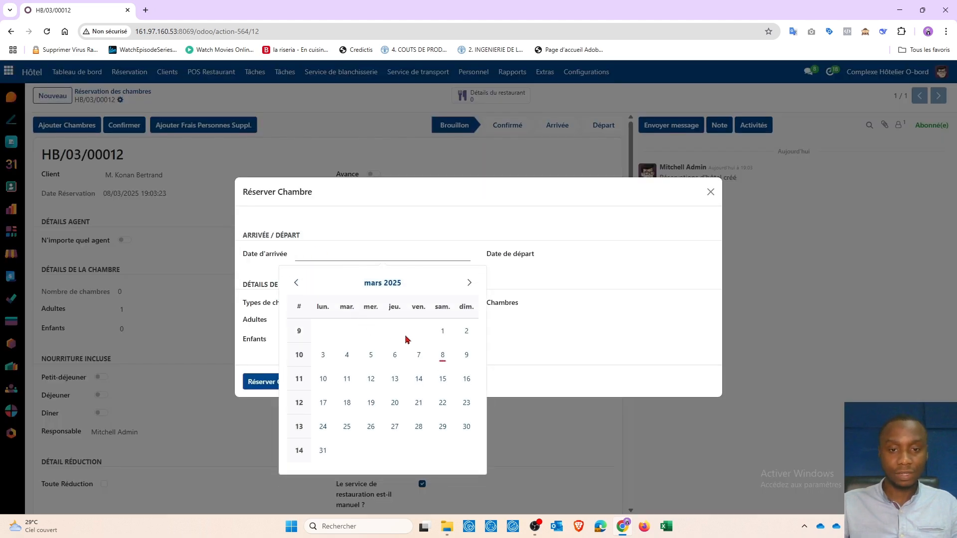
pyautogui.click(441, 357)
# Set the departure date to 09/03/2025 and choose Chambre Simple as the room type
pyautogui.click(589, 255)
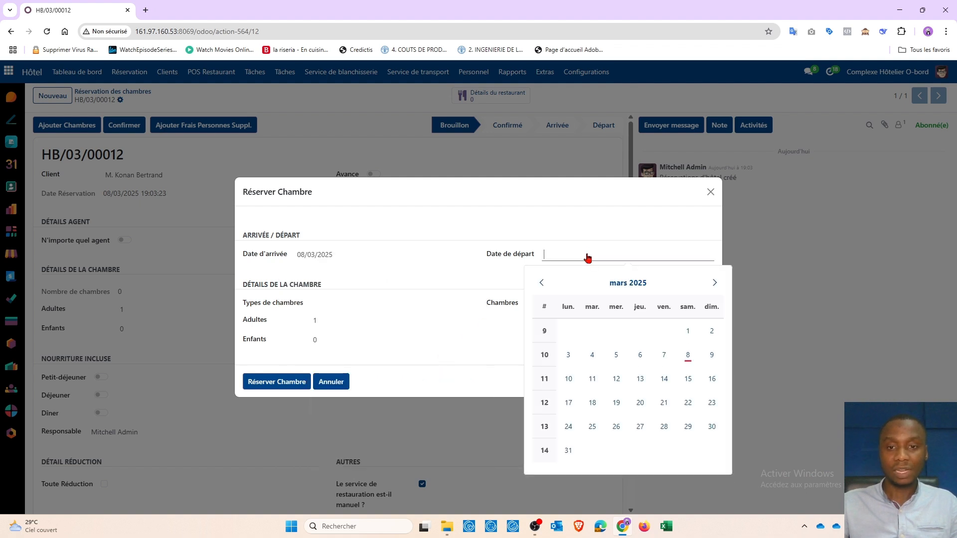
pyautogui.click(702, 359)
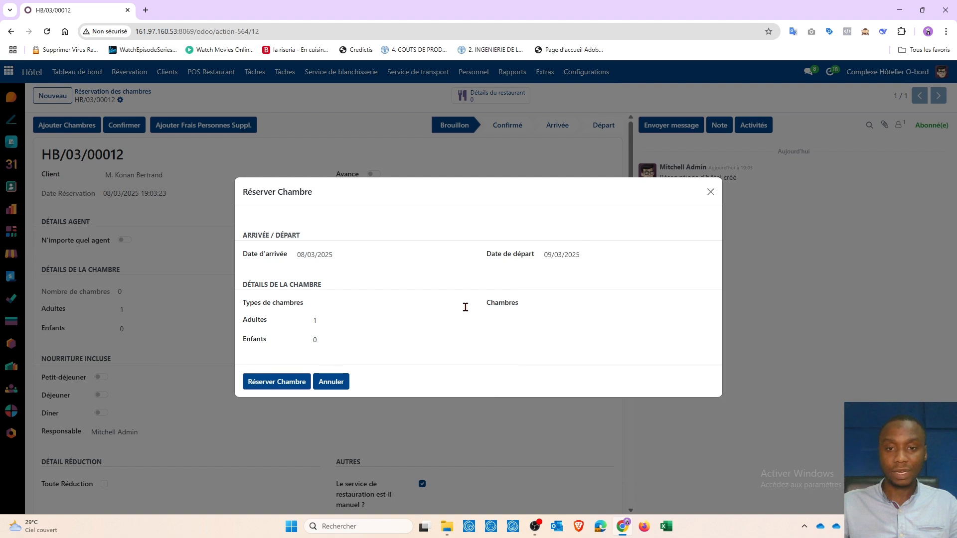
pyautogui.click(348, 303)
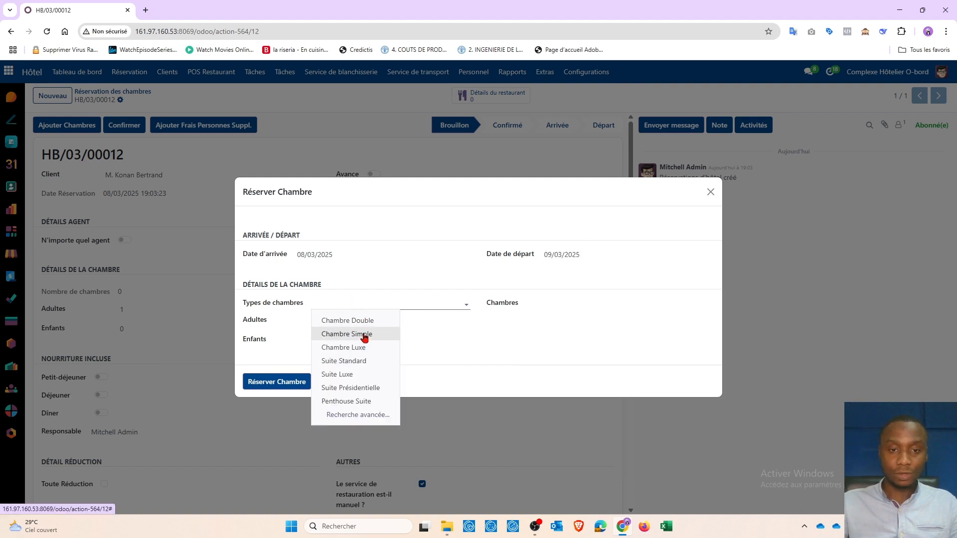
pyautogui.click(364, 335)
# Select room 201 - Chambre Simple and book the room
pyautogui.click(562, 305)
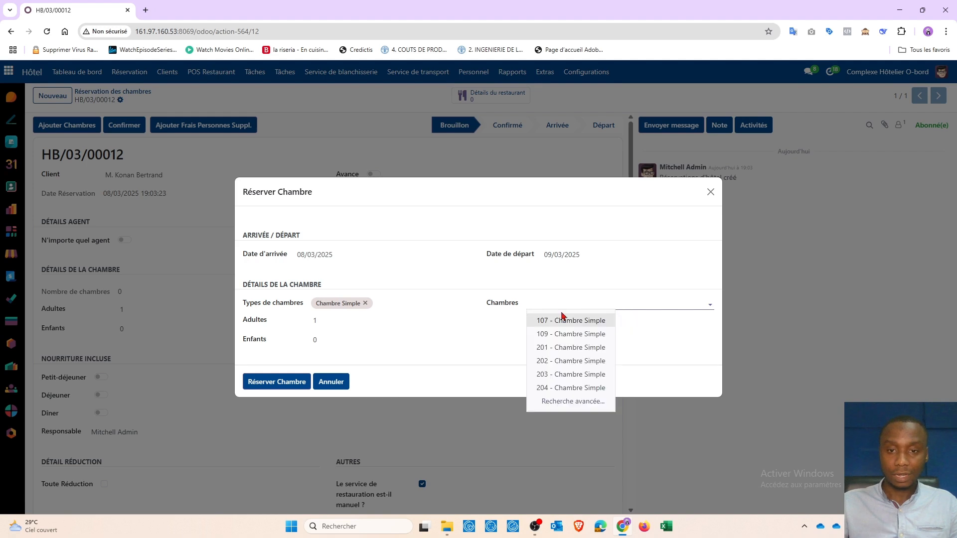
pyautogui.click(568, 347)
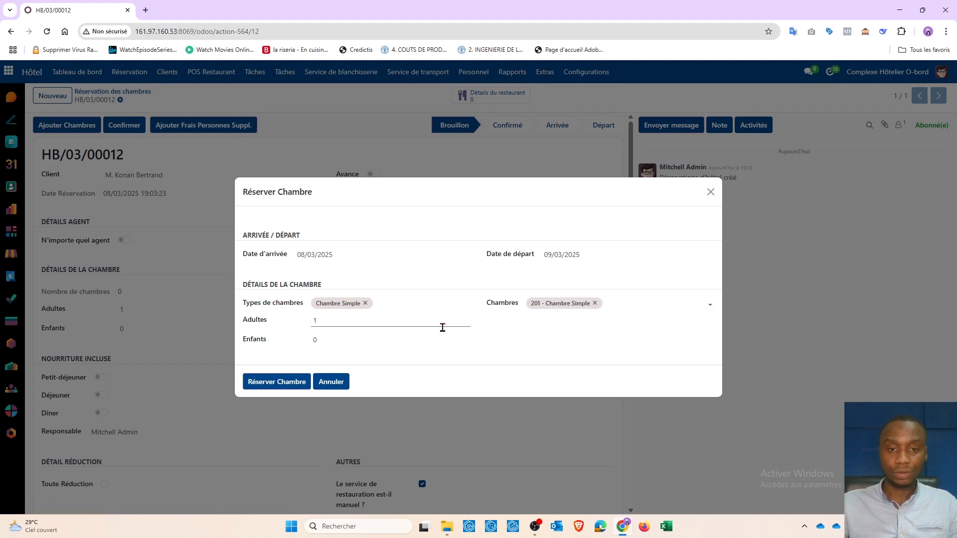
pyautogui.click(274, 385)
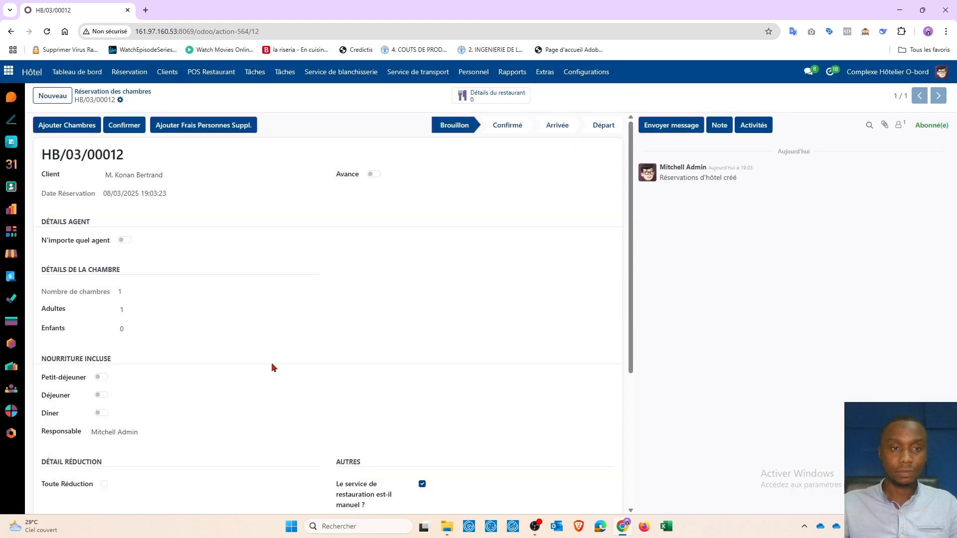
# Confirm the reservation and register the guest's arrival
pyautogui.scroll(-4, 220, 306)
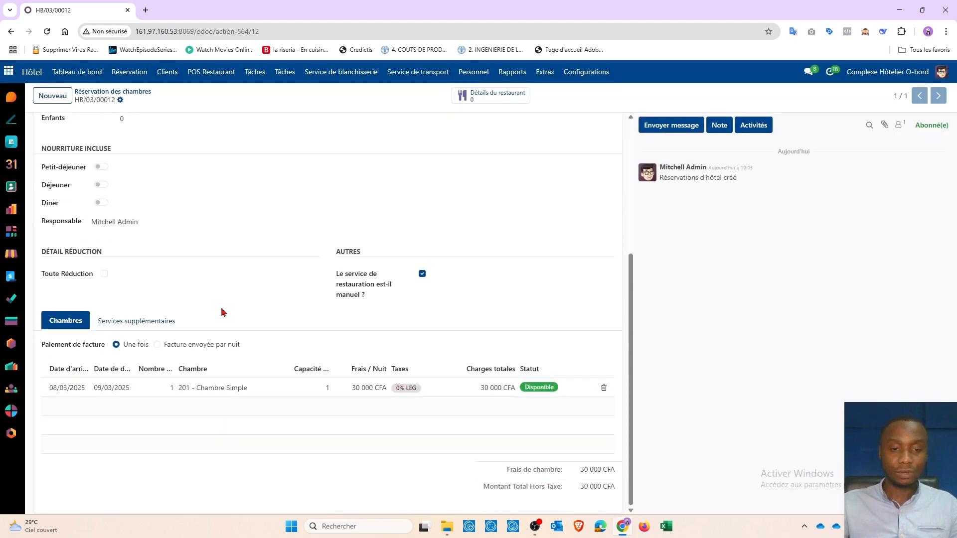
pyautogui.scroll(4, 223, 306)
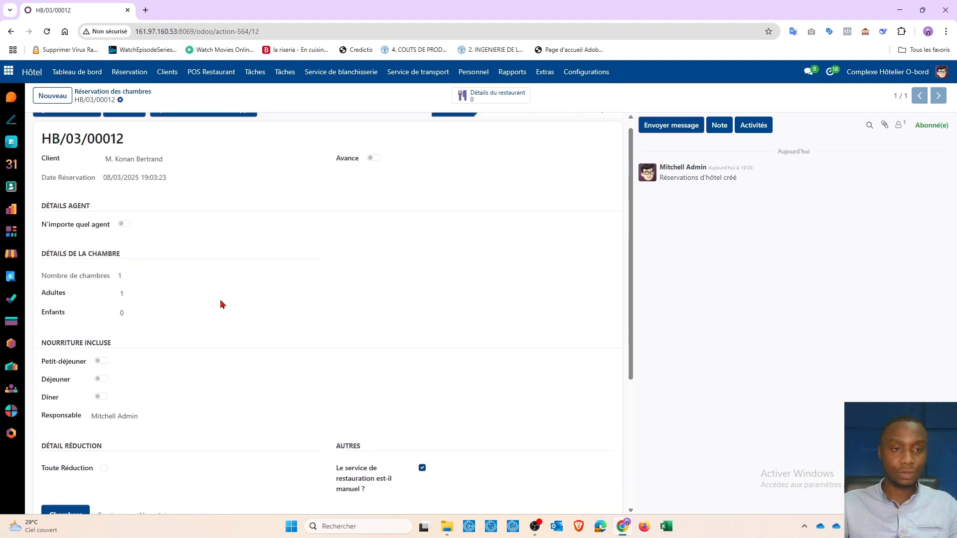
pyautogui.scroll(1, 222, 304)
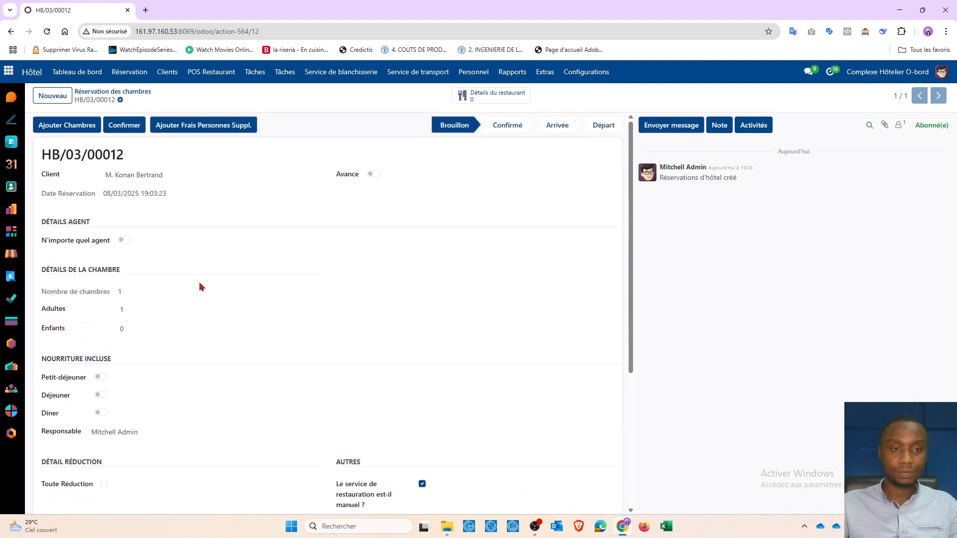
pyautogui.click(124, 127)
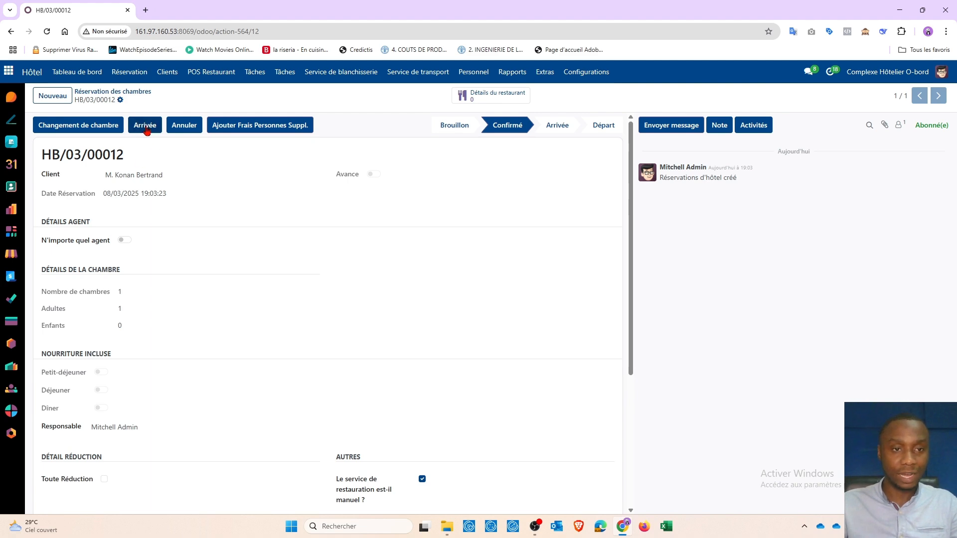
pyautogui.click(146, 130)
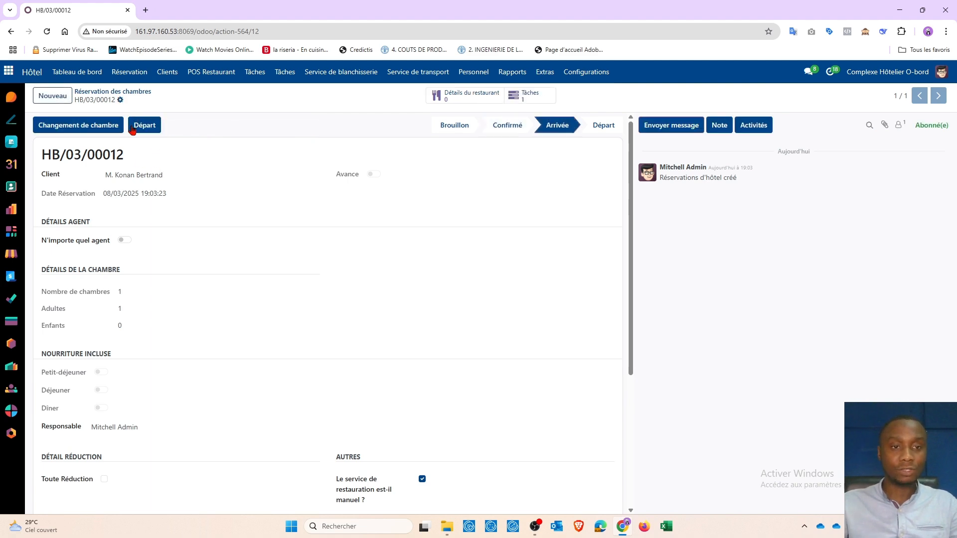
# Open the proof details tab and add a new proof line
pyautogui.scroll(-3, 153, 224)
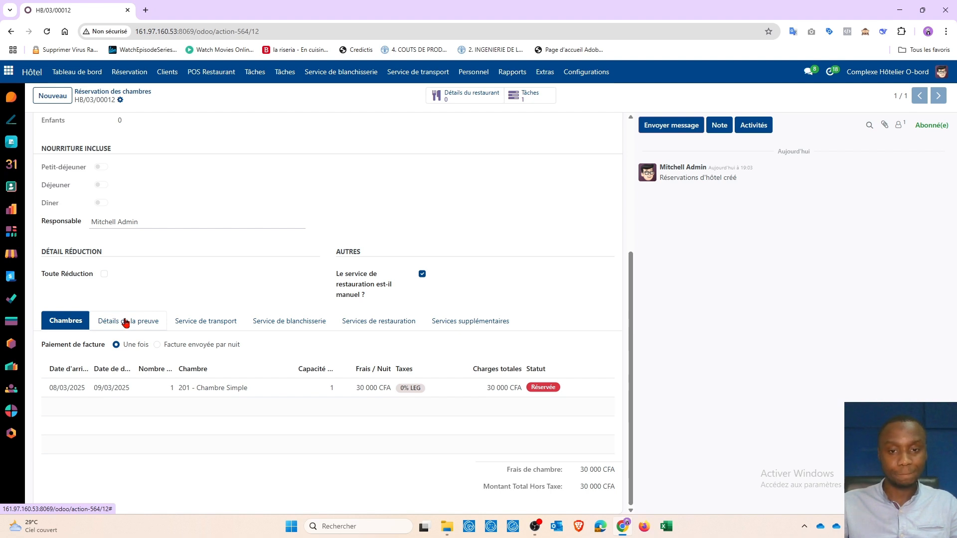
pyautogui.click(125, 324)
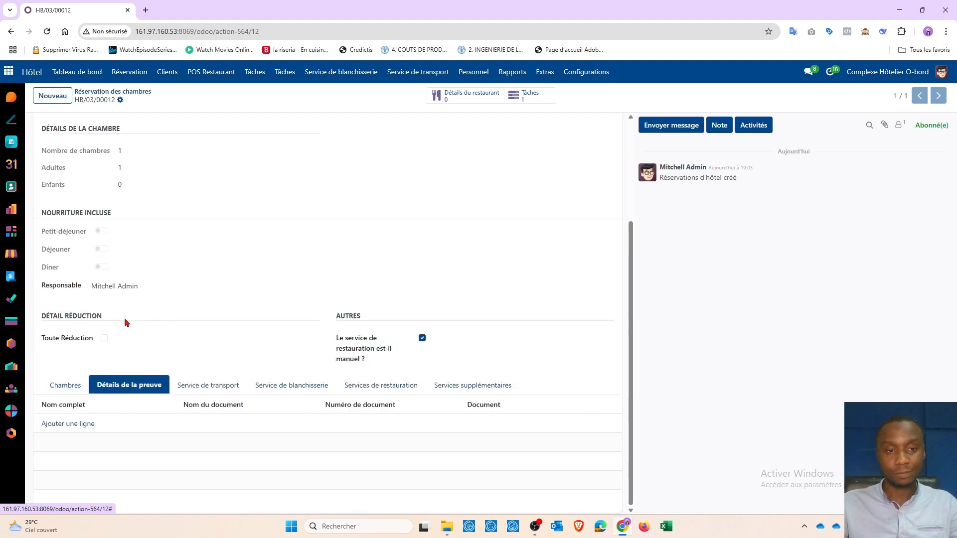
pyautogui.click(69, 424)
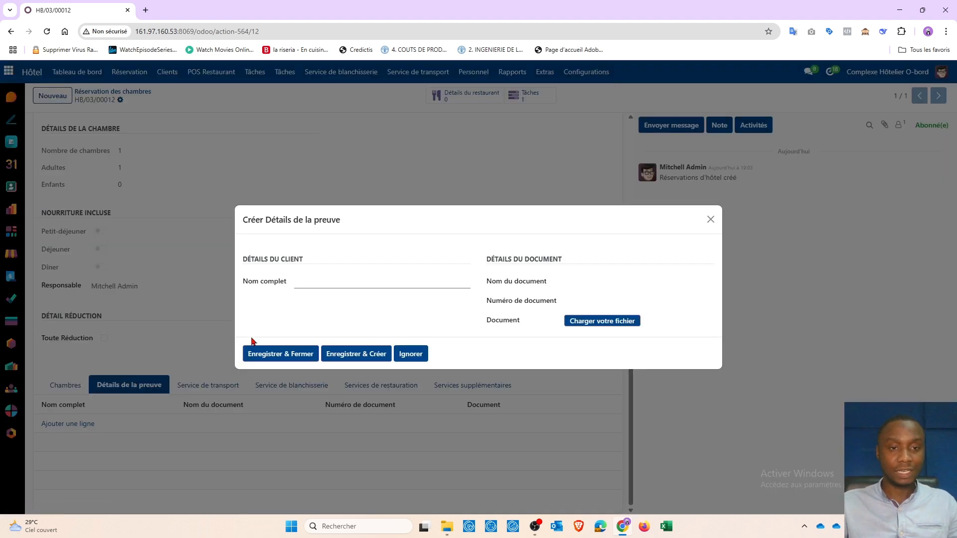
pyautogui.click(710, 219)
pyautogui.scroll(3, 374, 222)
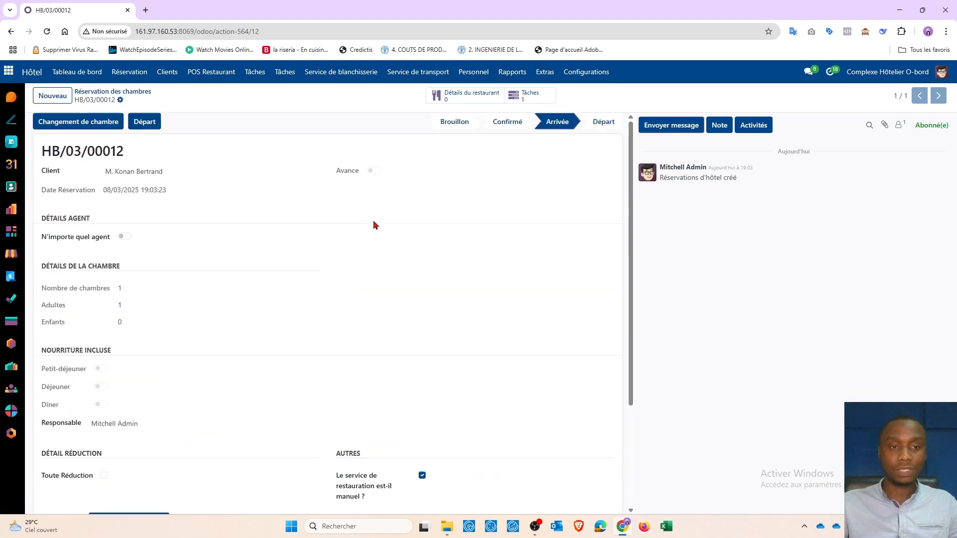
pyautogui.scroll(-3, 371, 232)
pyautogui.click(69, 425)
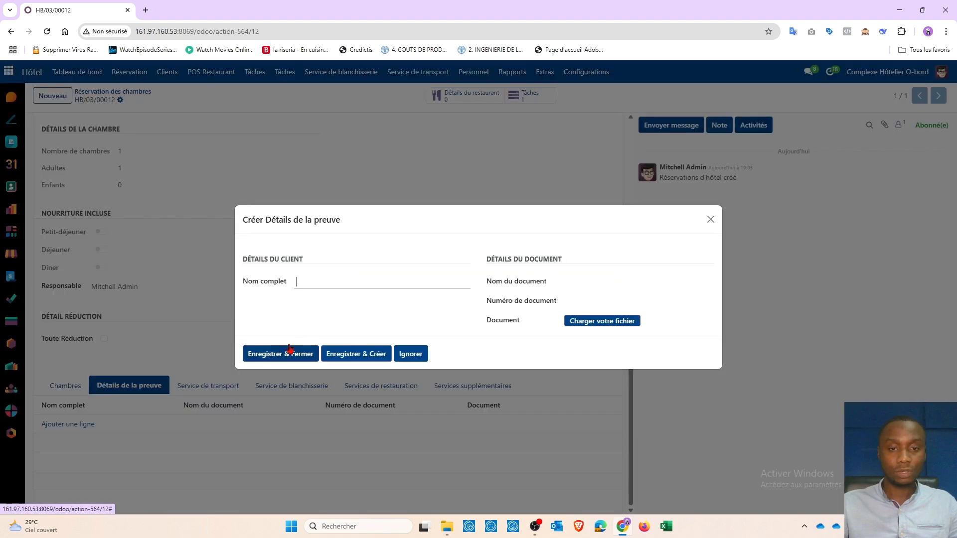
# Enter the client's full name in the proof's full name field
pyautogui.write('?.')
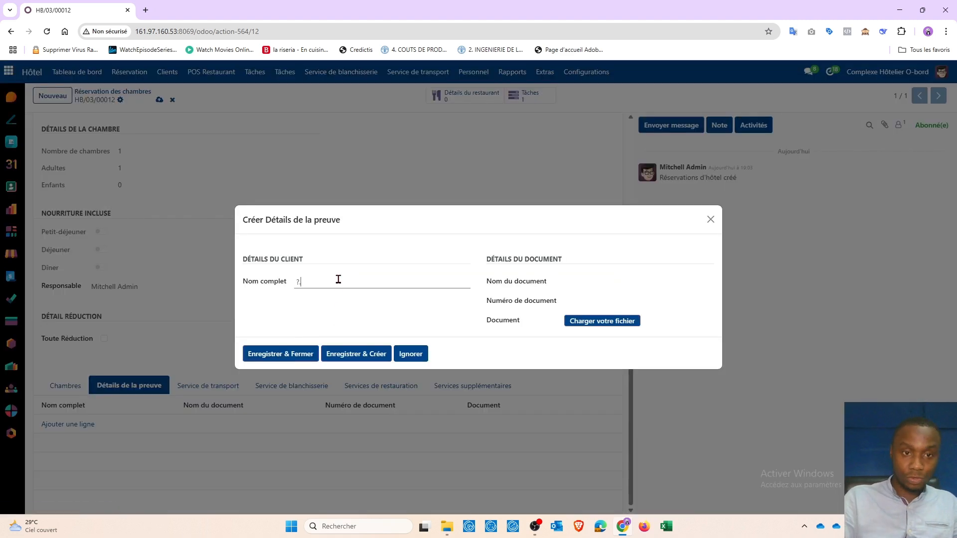
pyautogui.write('M')
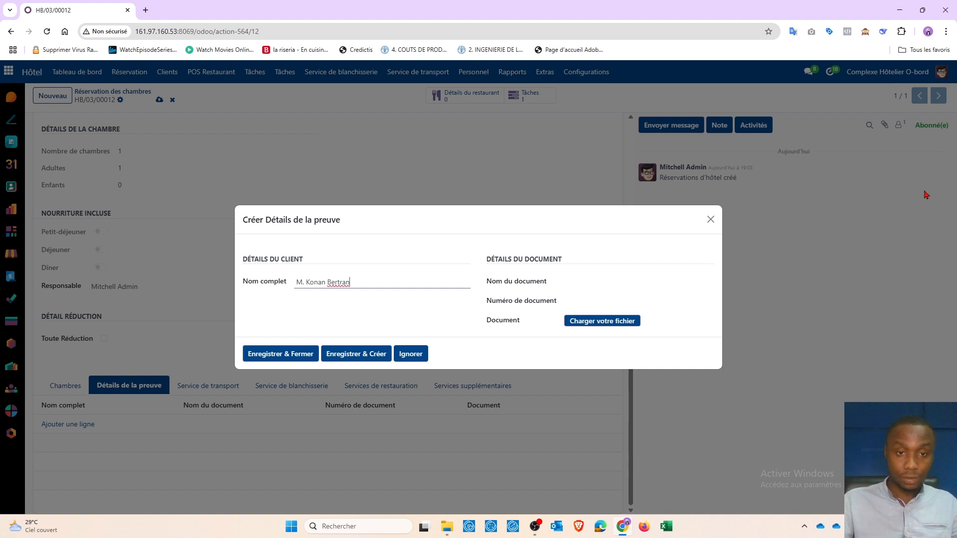
pyautogui.write('d')
# Set the document name to CNI and enter the client's identity card number
pyautogui.click(595, 286)
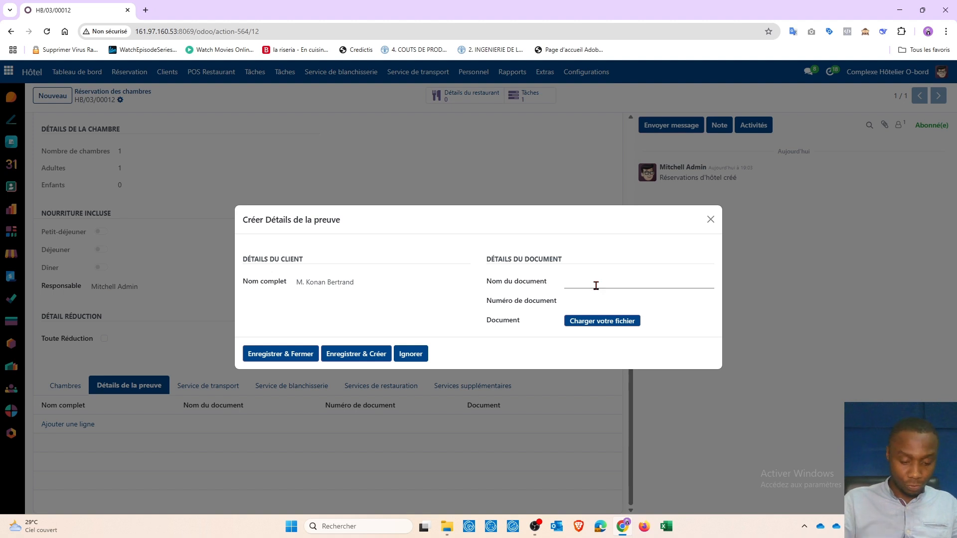
pyautogui.write('CN')
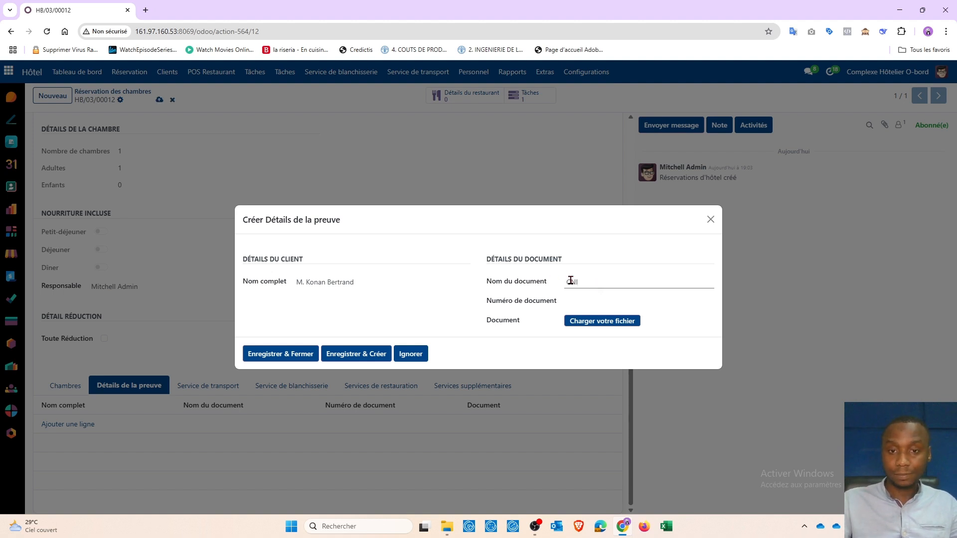
pyautogui.write('I')
pyautogui.click(583, 297)
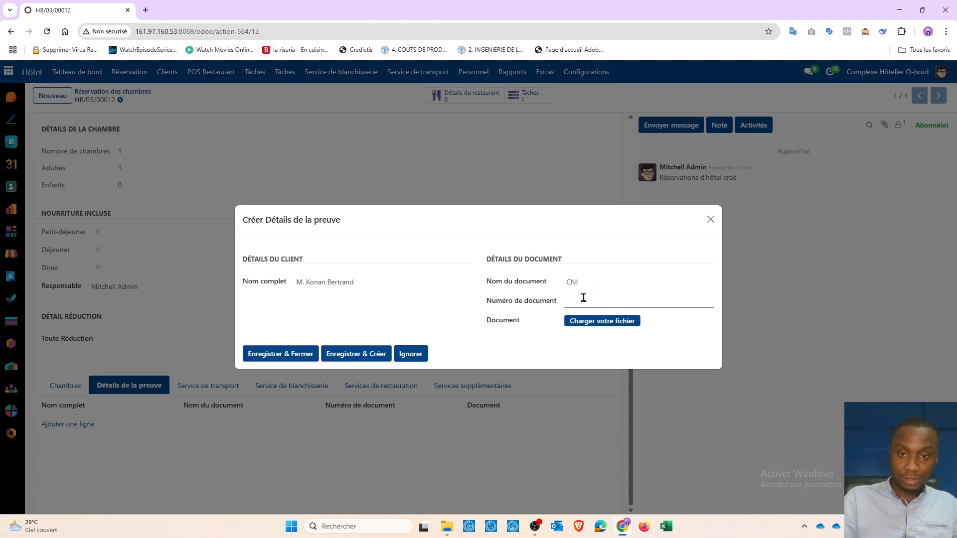
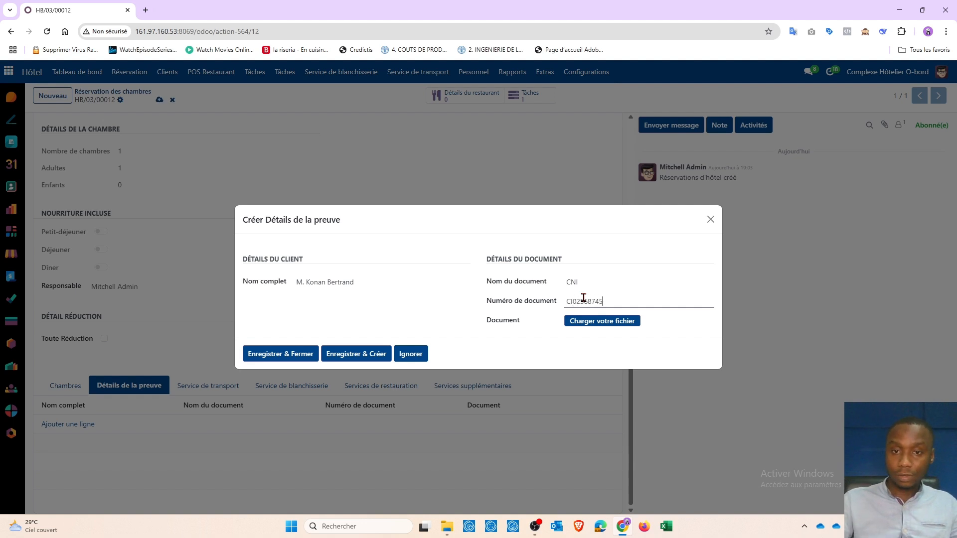
# Upload Manuel d utilisation.pdf from Téléchargements as the proof document
pyautogui.click(612, 324)
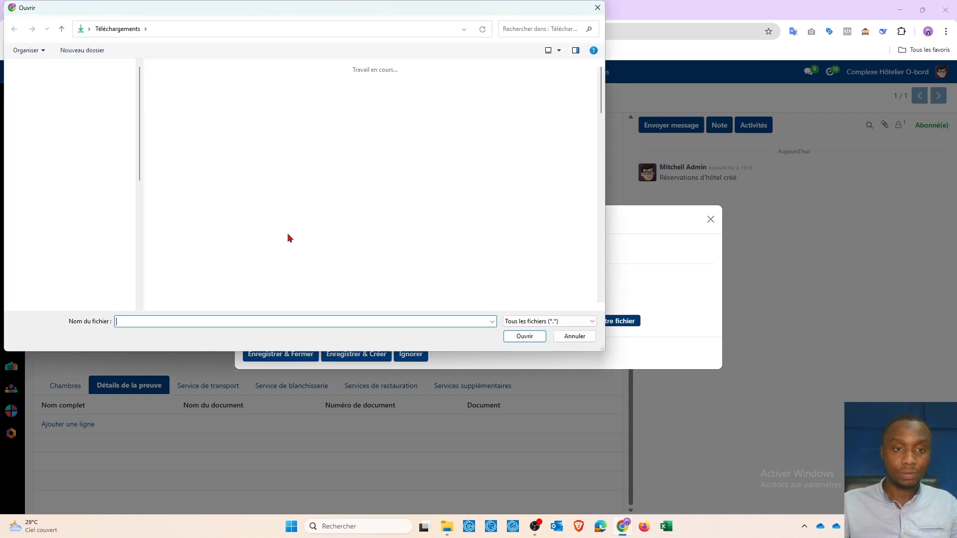
pyautogui.scroll(-10, 494, 211)
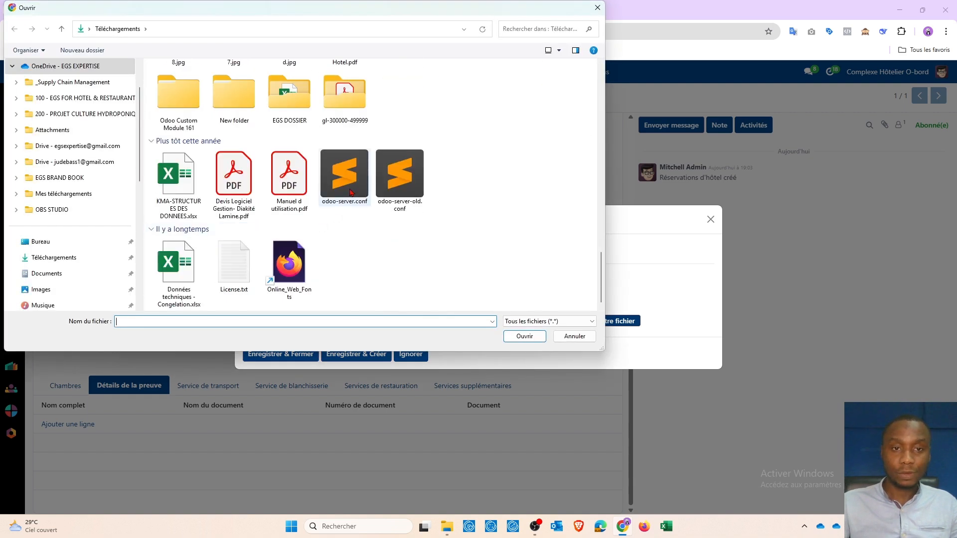
pyautogui.click(297, 187)
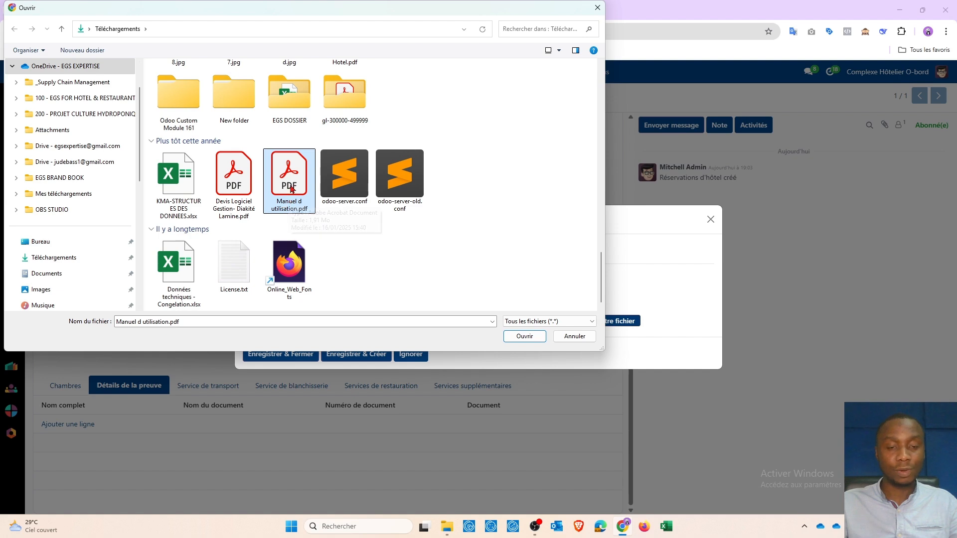
pyautogui.click(524, 336)
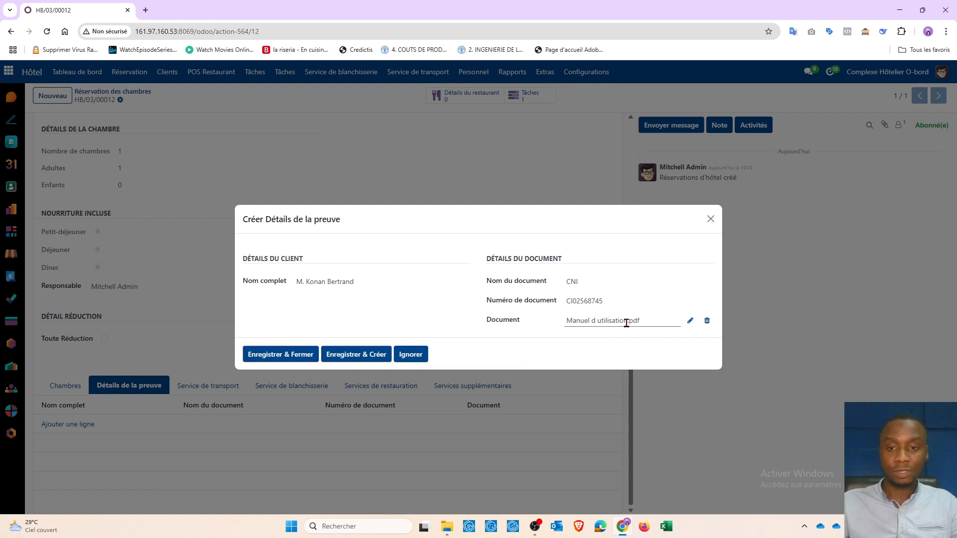
# Replace the attached document with Manuel d utilisation.pdf again
pyautogui.click(690, 321)
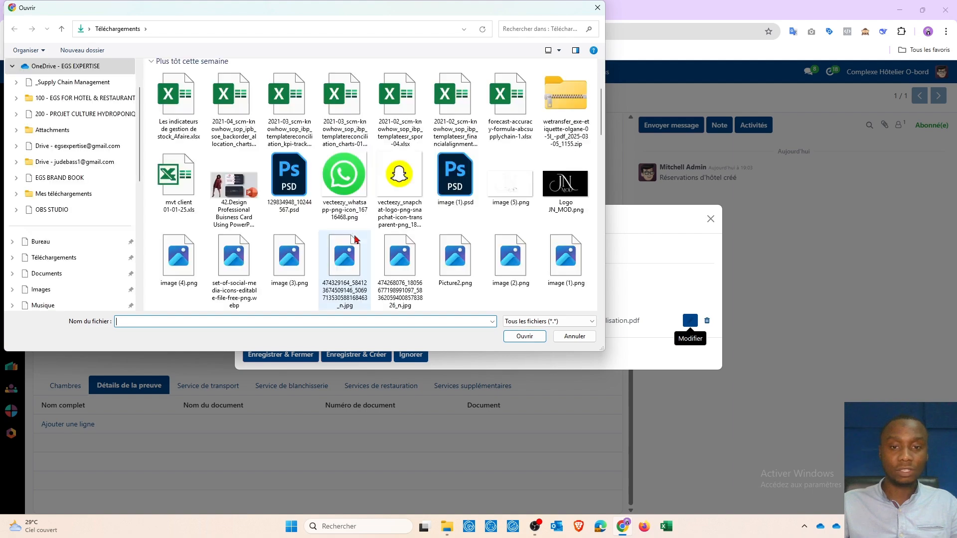
pyautogui.scroll(-10, 369, 247)
pyautogui.scroll(-5, 372, 248)
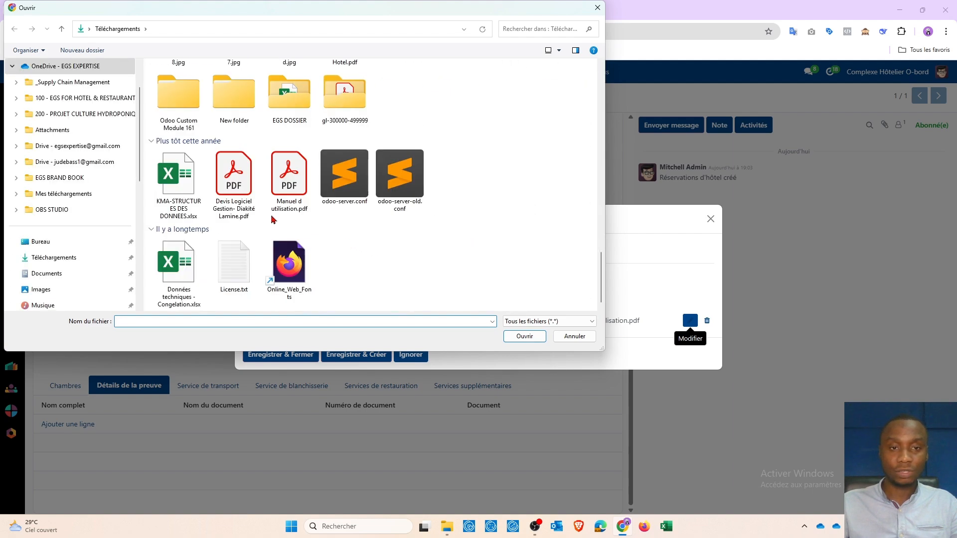
pyautogui.click(284, 185)
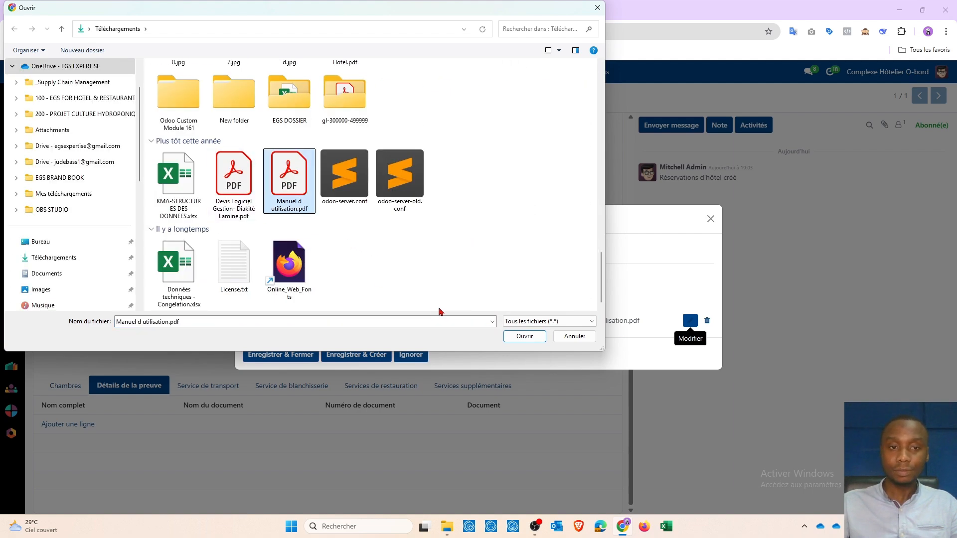
pyautogui.click(521, 336)
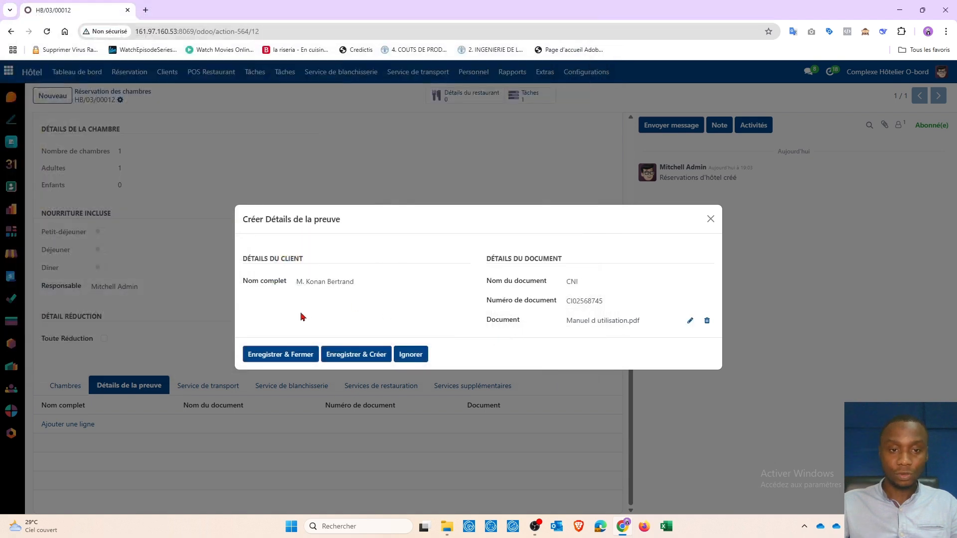
# Save the proof line and the reservation
pyautogui.click(280, 355)
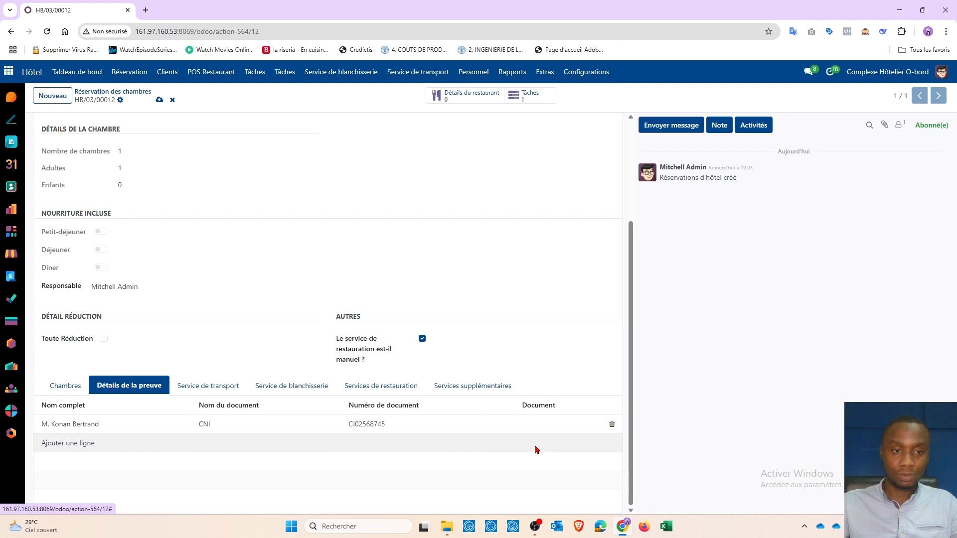
pyautogui.scroll(3, 235, 288)
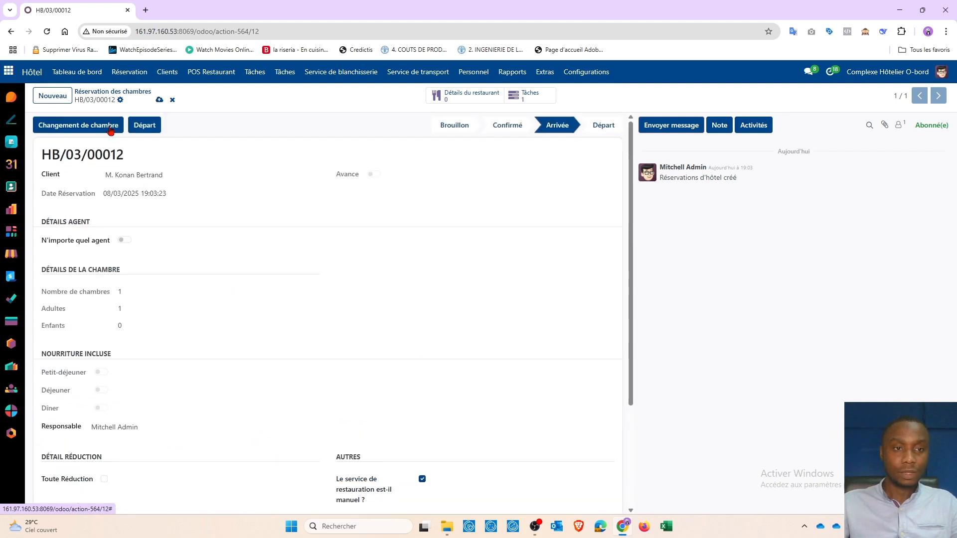
pyautogui.click(159, 100)
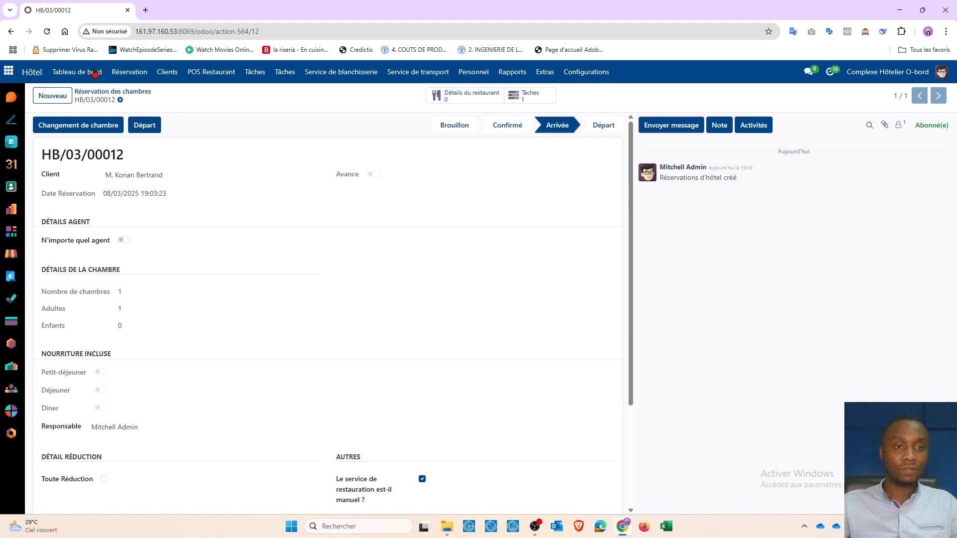
# Open the room reservations list and filter it to the Arrivée status
pyautogui.click(127, 72)
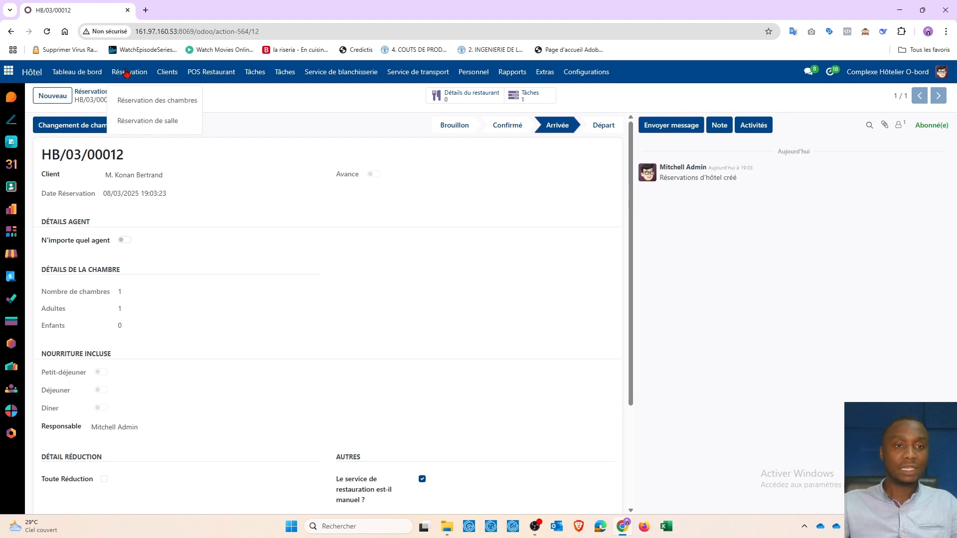
pyautogui.click(132, 107)
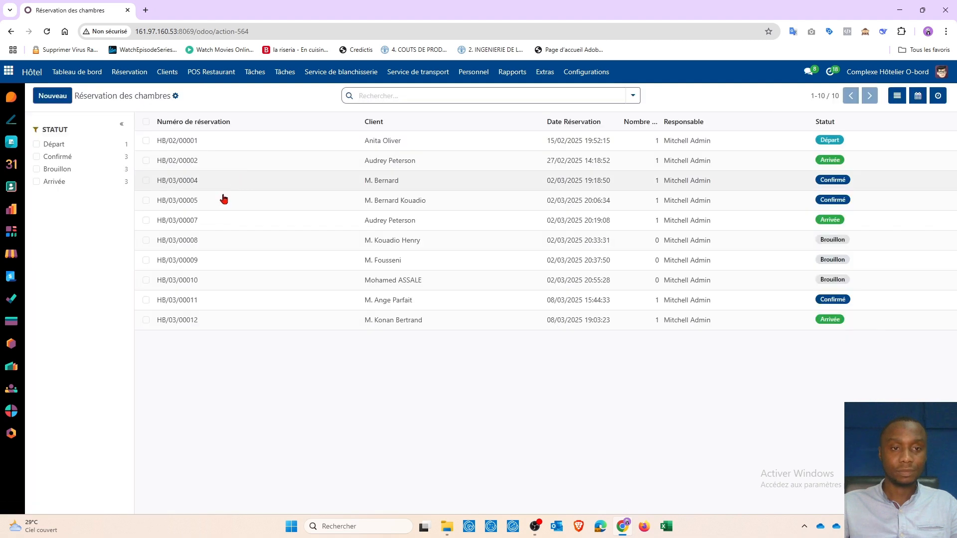
pyautogui.click(59, 182)
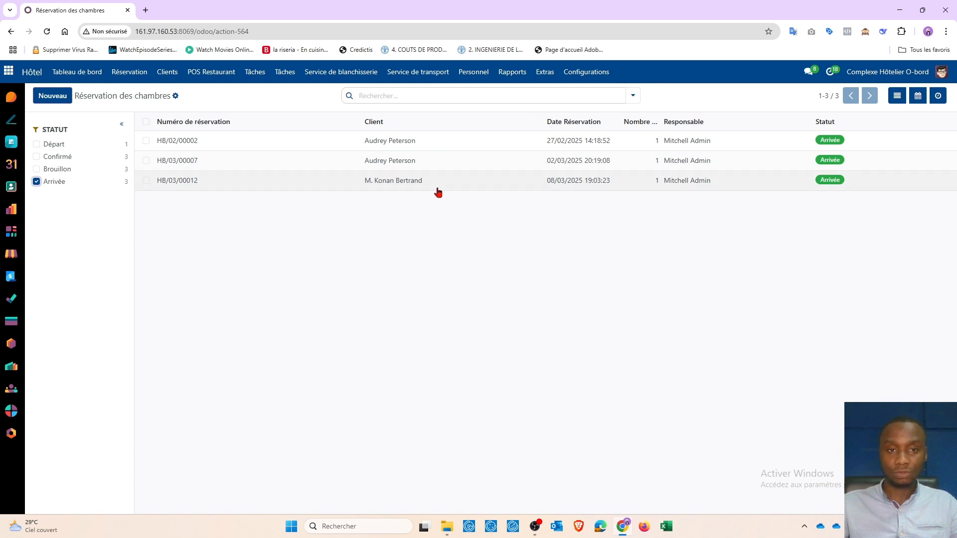
# Open the room dashboard to view the booking chart
pyautogui.click(81, 71)
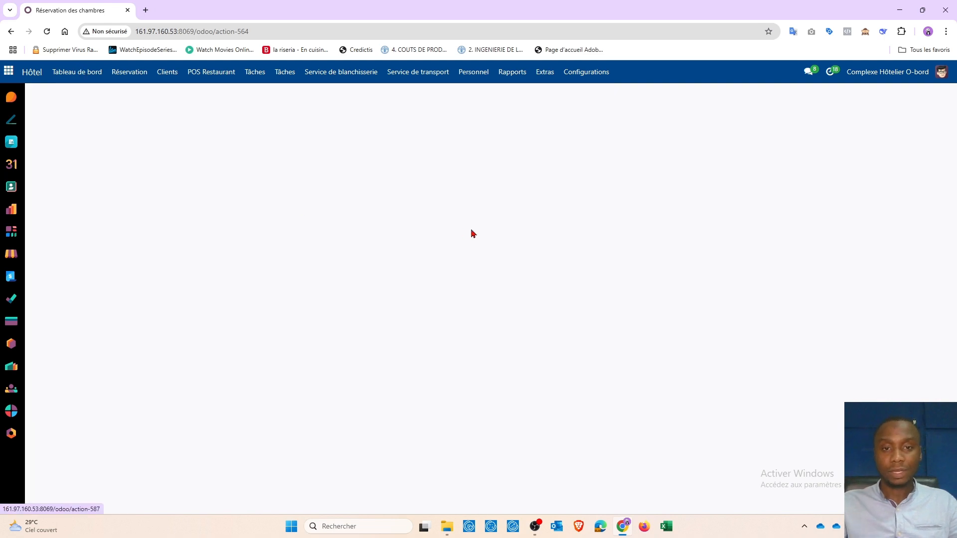
pyautogui.scroll(-5, 478, 264)
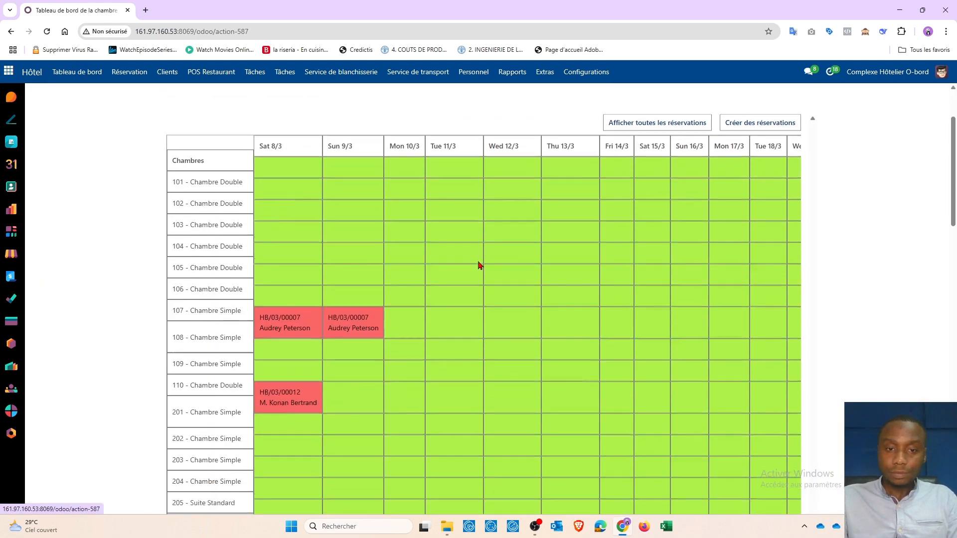